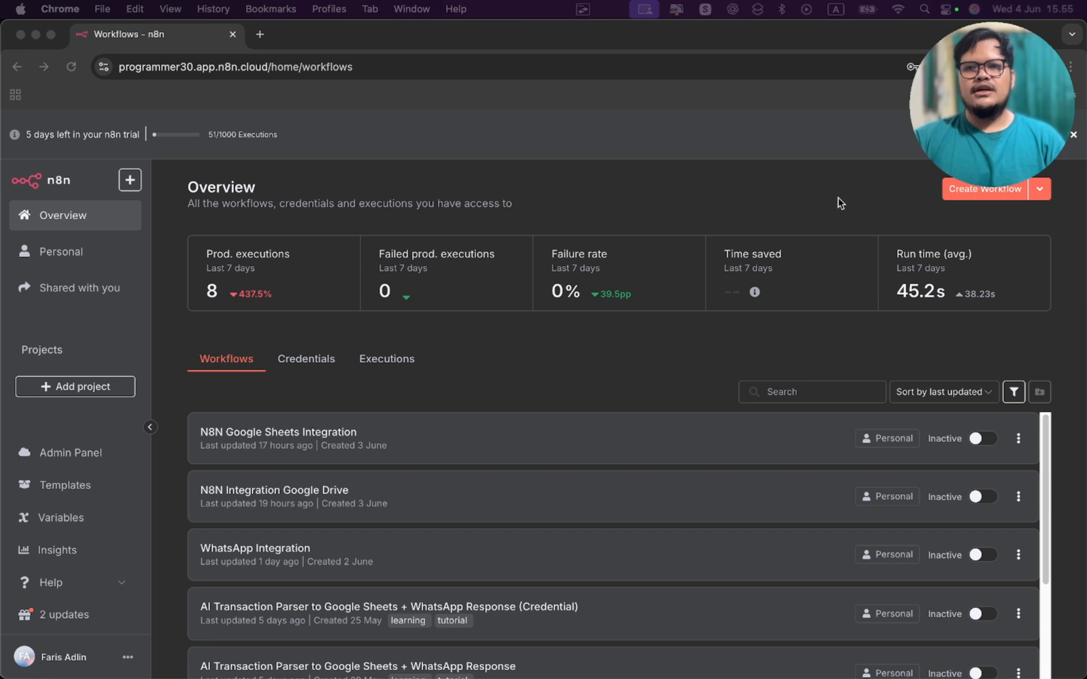
# Create a new workflow with a manual trigger as its first step
pyautogui.click(969, 187)
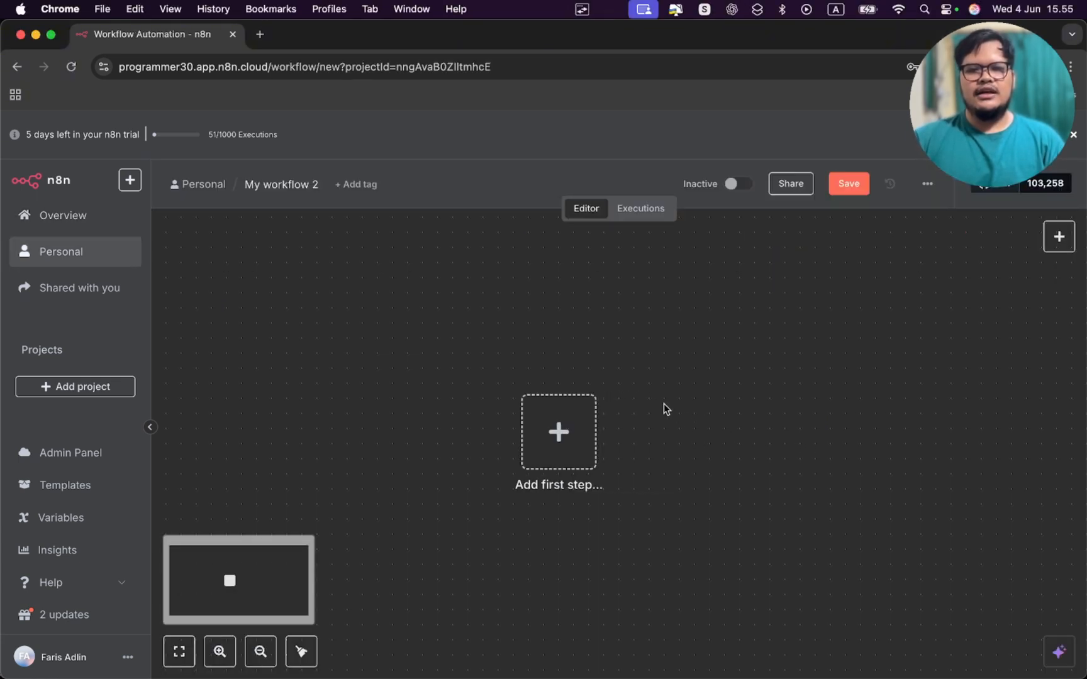
pyautogui.click(572, 412)
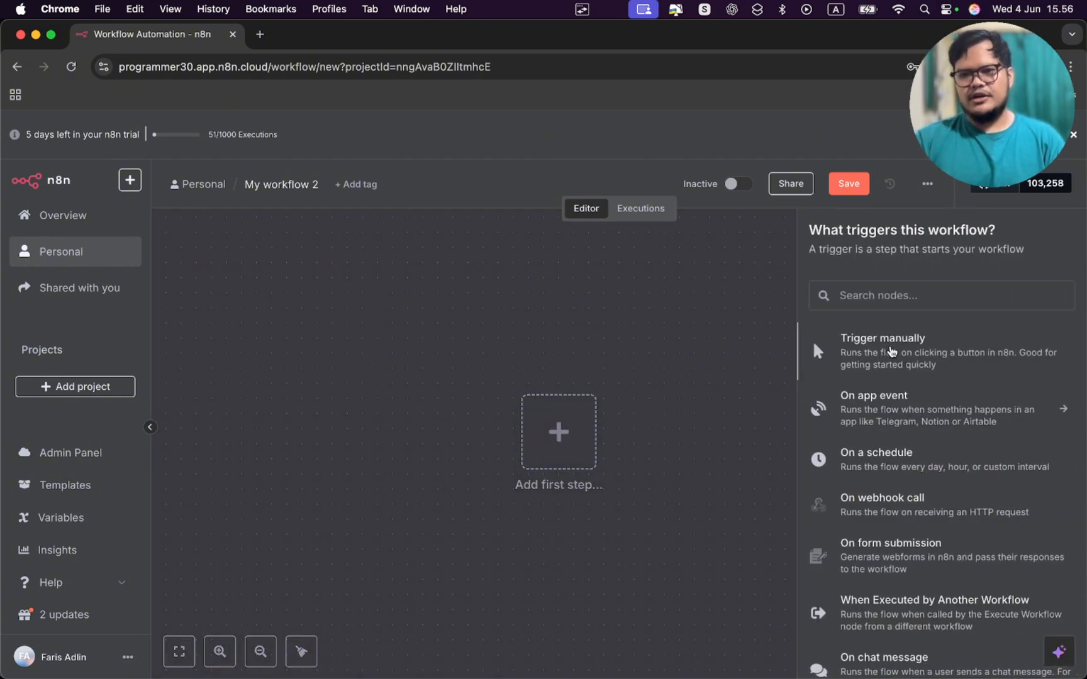
pyautogui.click(881, 343)
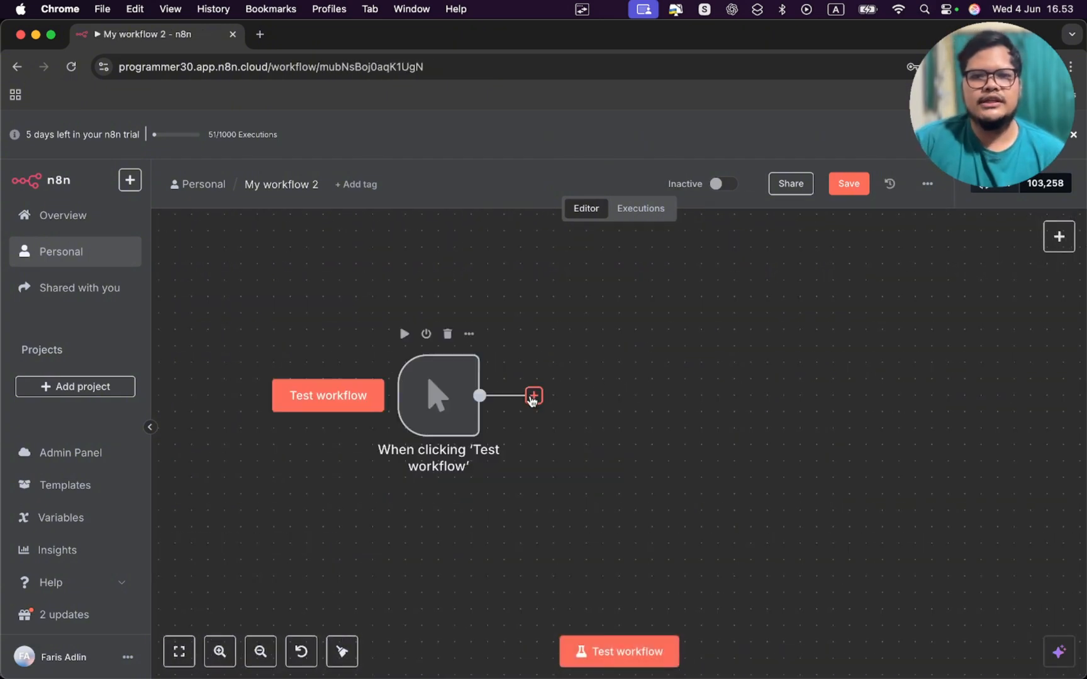
# Add an AI Agent node after the manual trigger
pyautogui.click(532, 401)
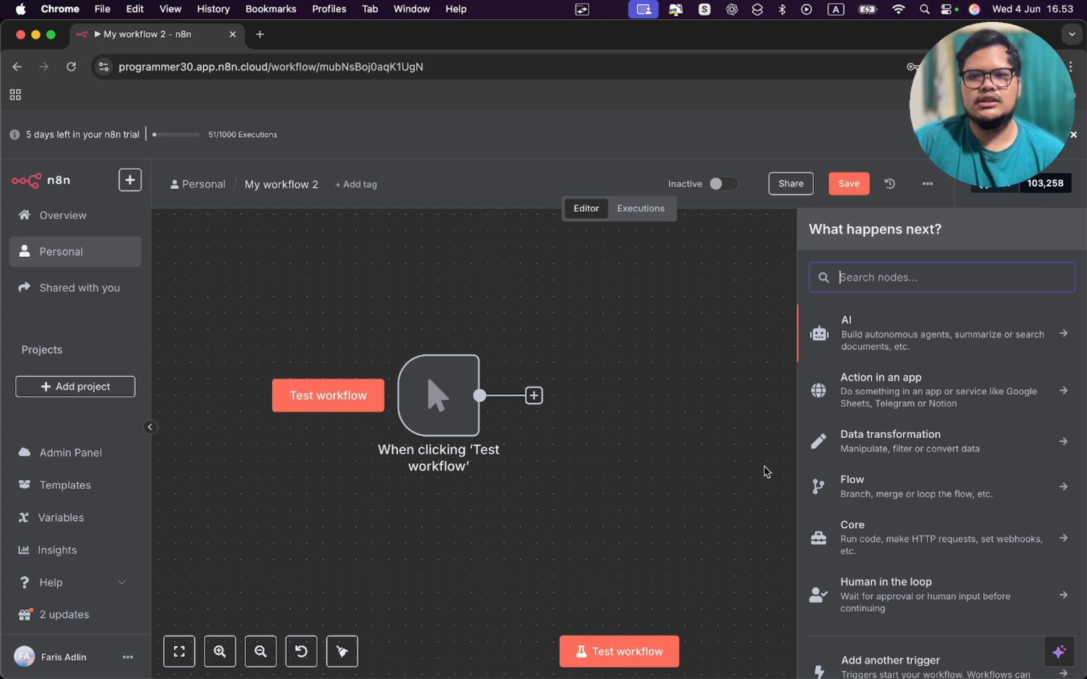
pyautogui.click(899, 336)
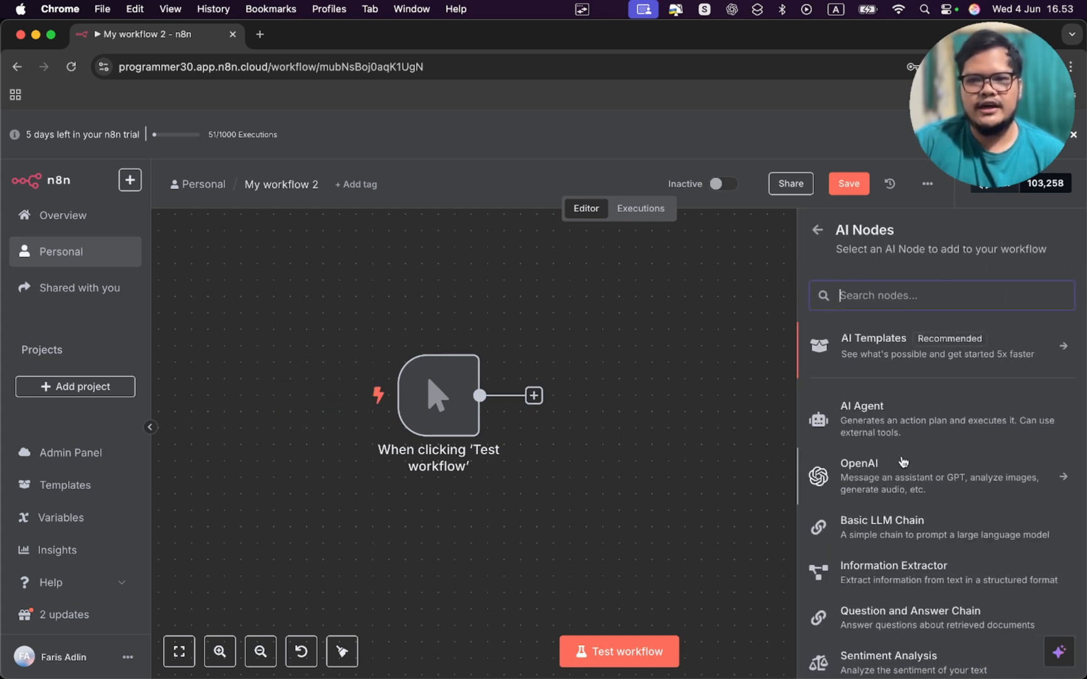
pyautogui.click(887, 427)
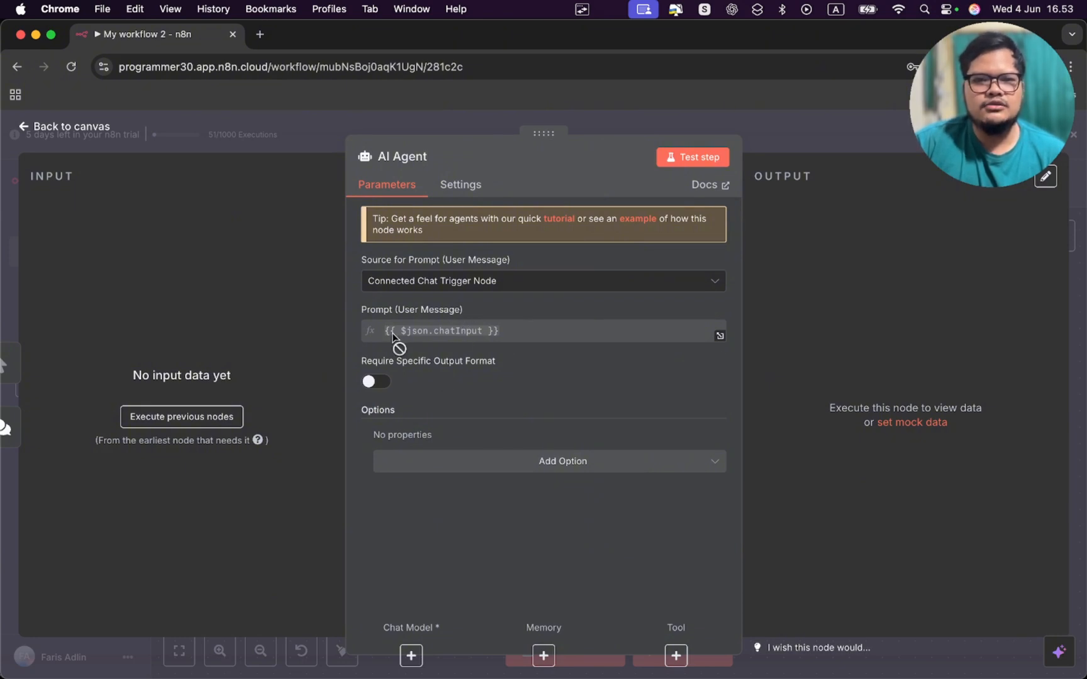
# Add a system message to the AI Agent reading "Kamu ialah asisten dalam membantu pekerjaan sehari-hari saya" and return to the canvas
pyautogui.click(486, 467)
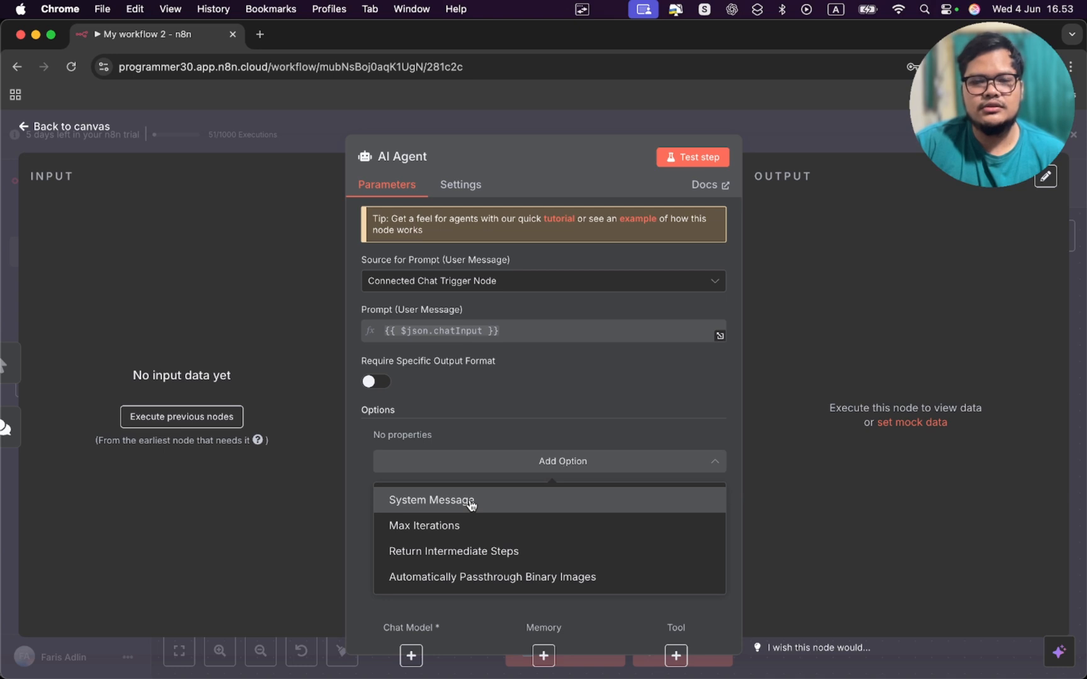
pyautogui.click(470, 503)
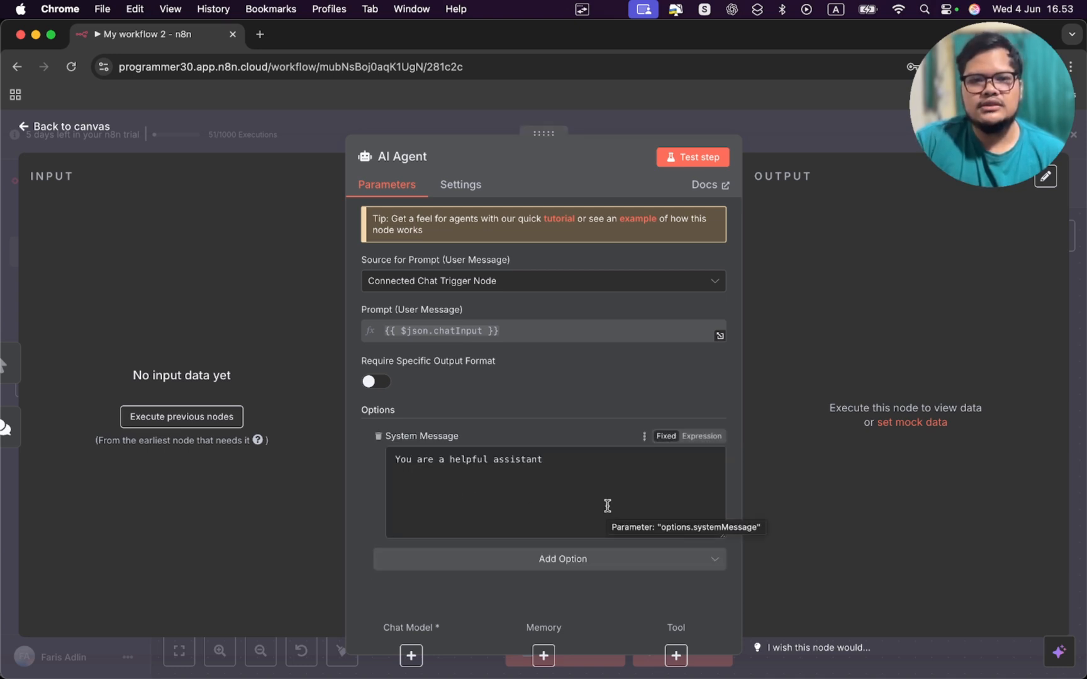
pyautogui.click(607, 506)
pyautogui.press('super+a')
pyautogui.write('Kam')
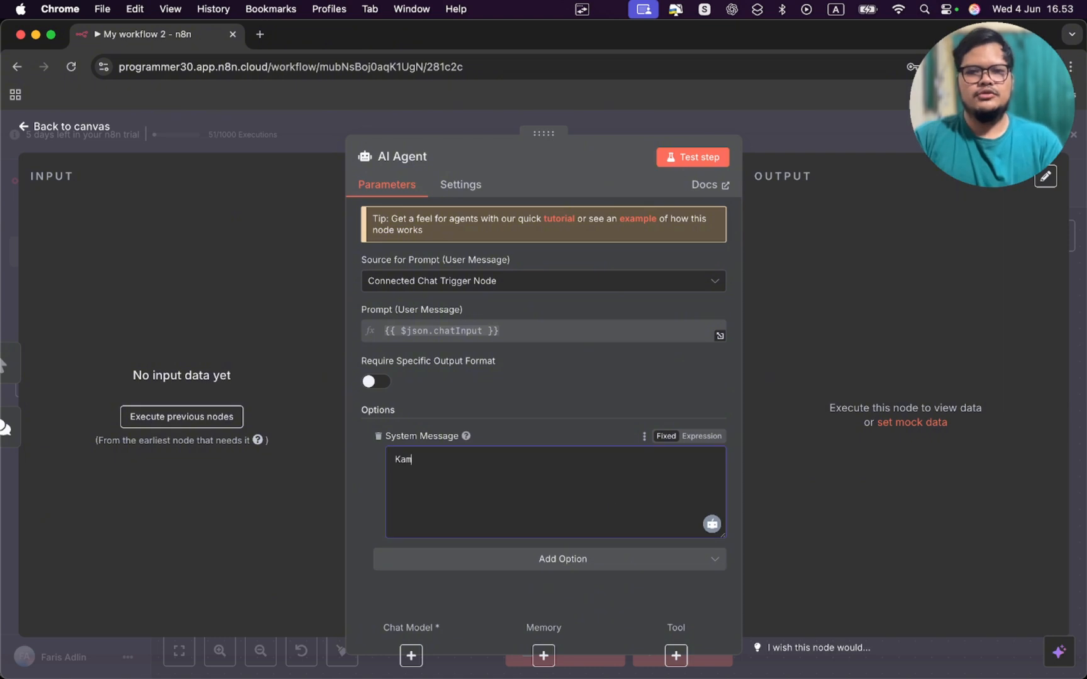
pyautogui.write('u ialah asisten ')
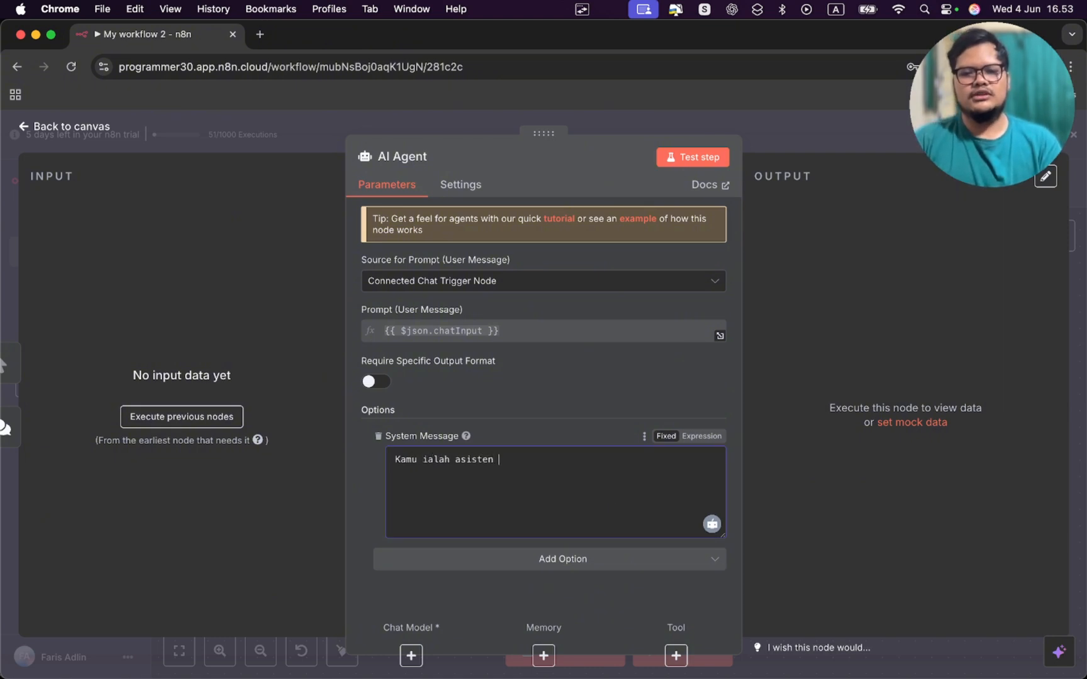
pyautogui.write('dalam ')
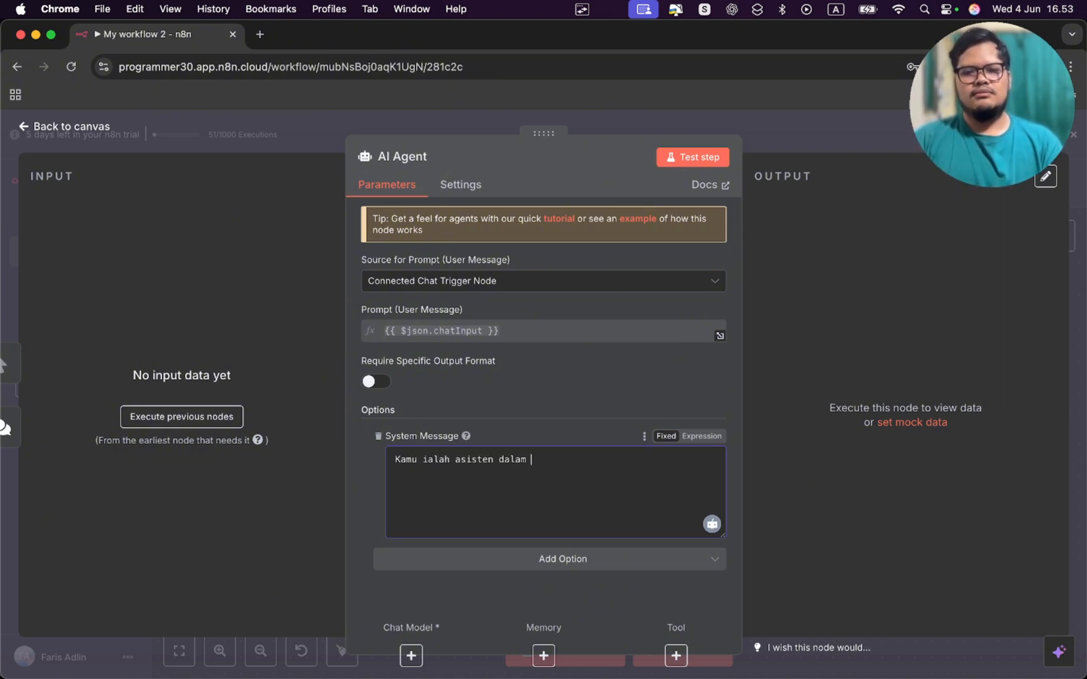
pyautogui.write('memban')
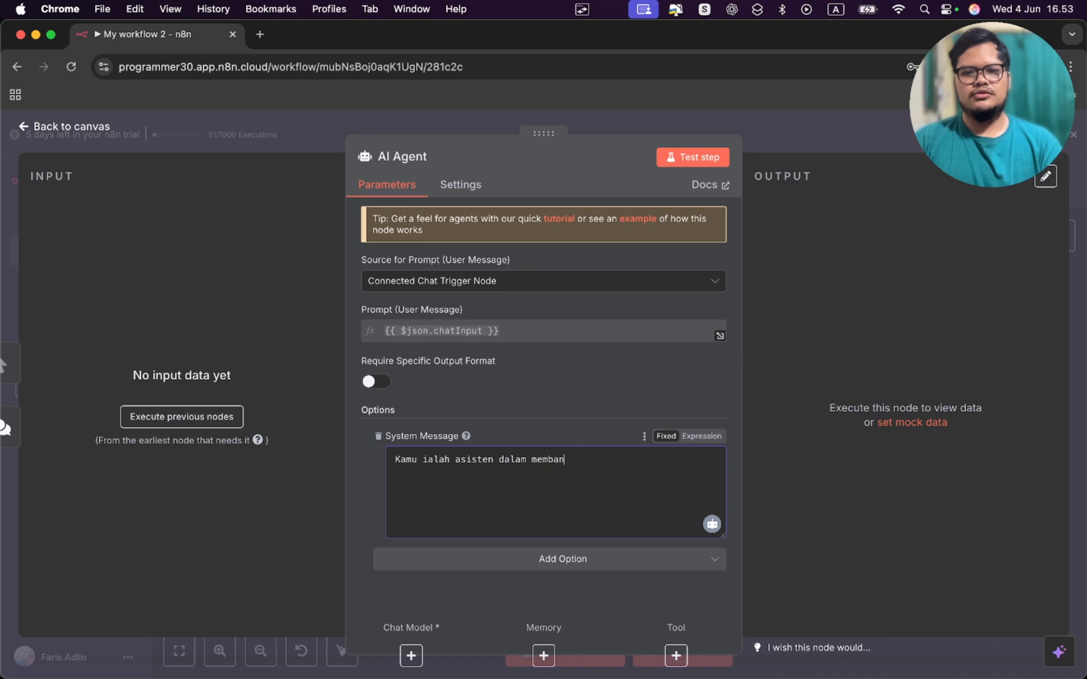
pyautogui.write('tu pekerjaan')
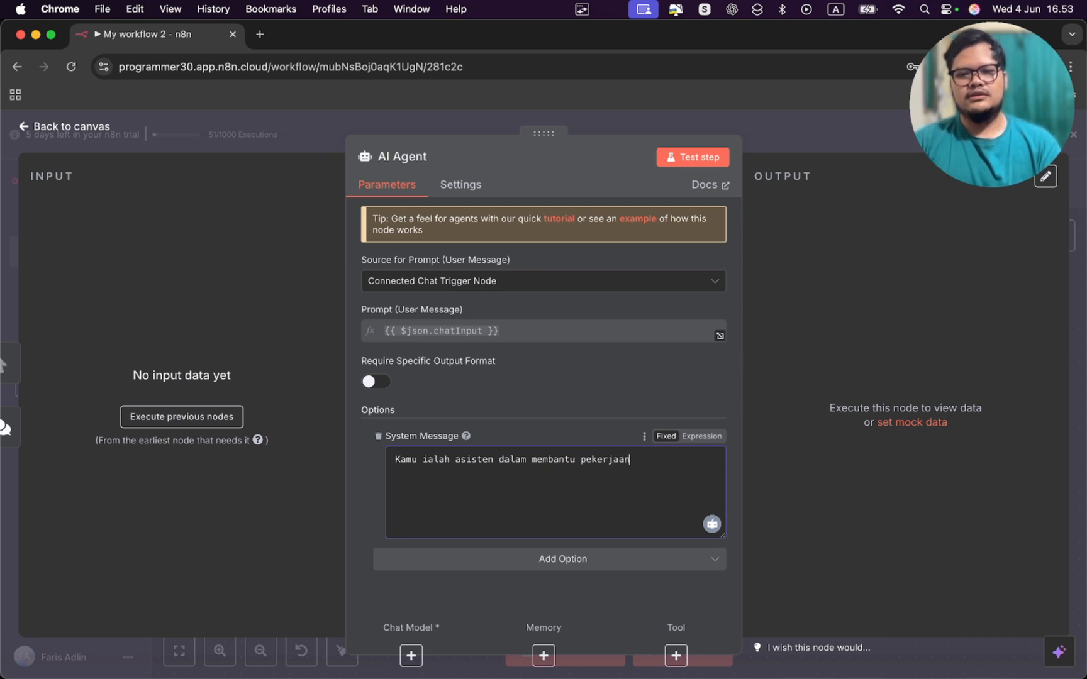
pyautogui.write(' sehari-hari saya')
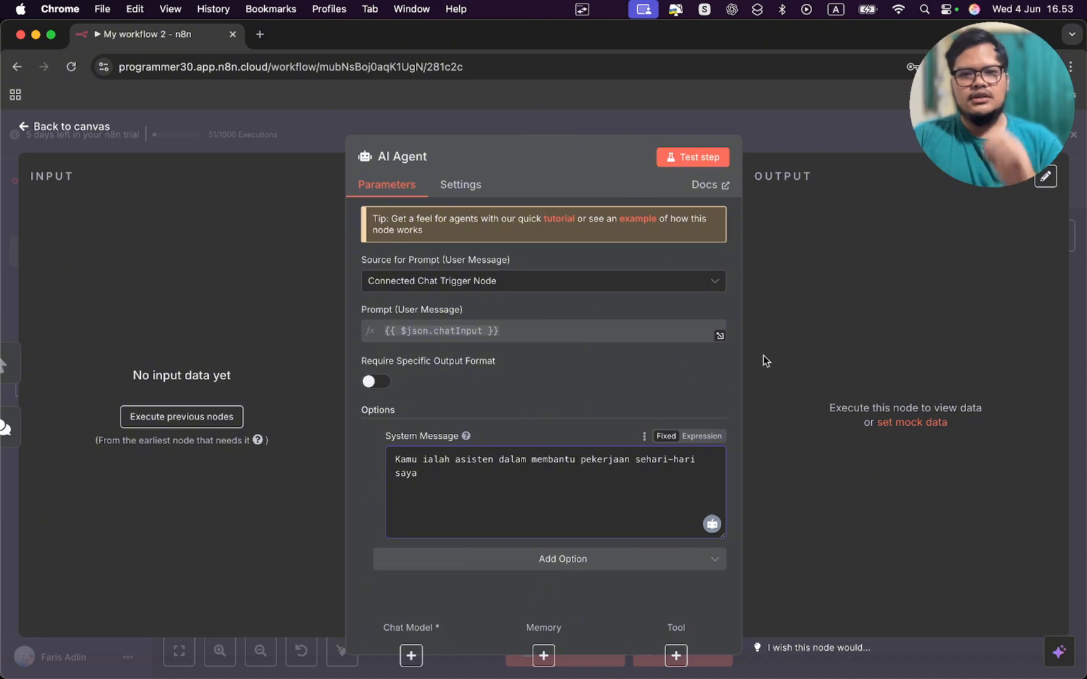
pyautogui.click(279, 134)
pyautogui.hscroll(5, 762, 518)
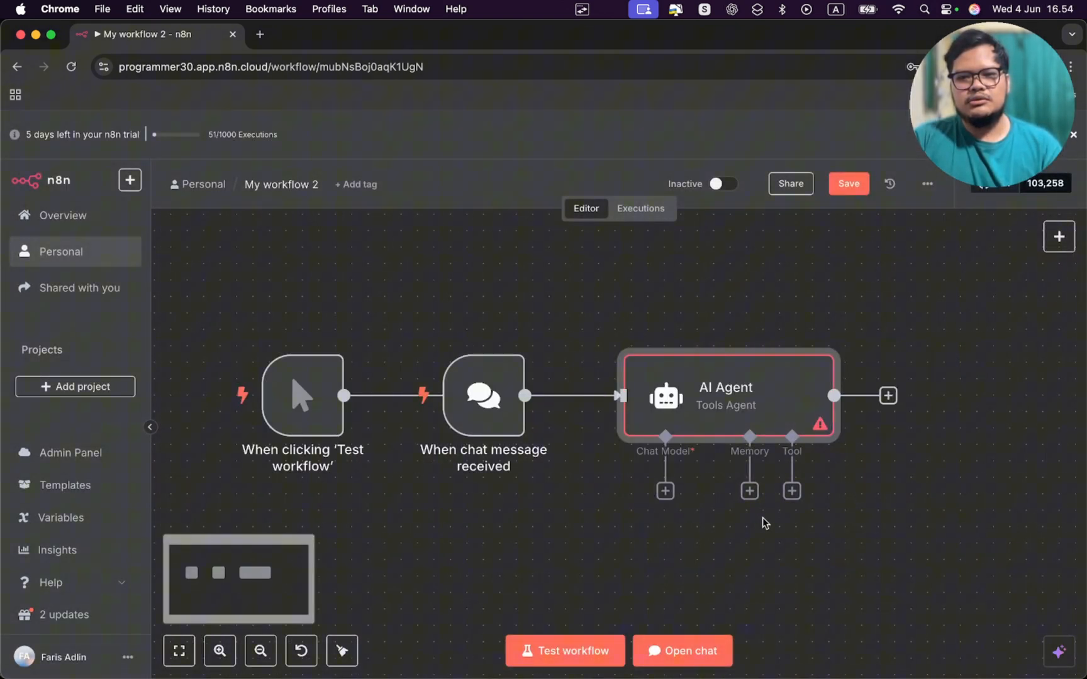
# Attach an OpenRouter Chat Model to the AI Agent and start a new credential for it
pyautogui.click(666, 491)
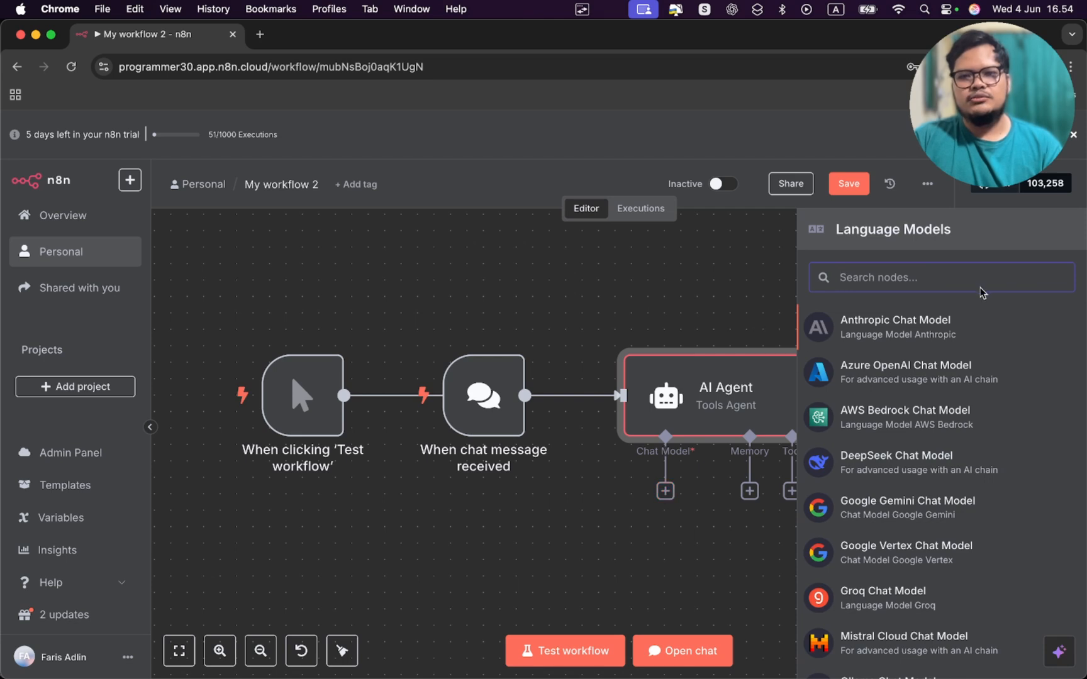
pyautogui.write('open')
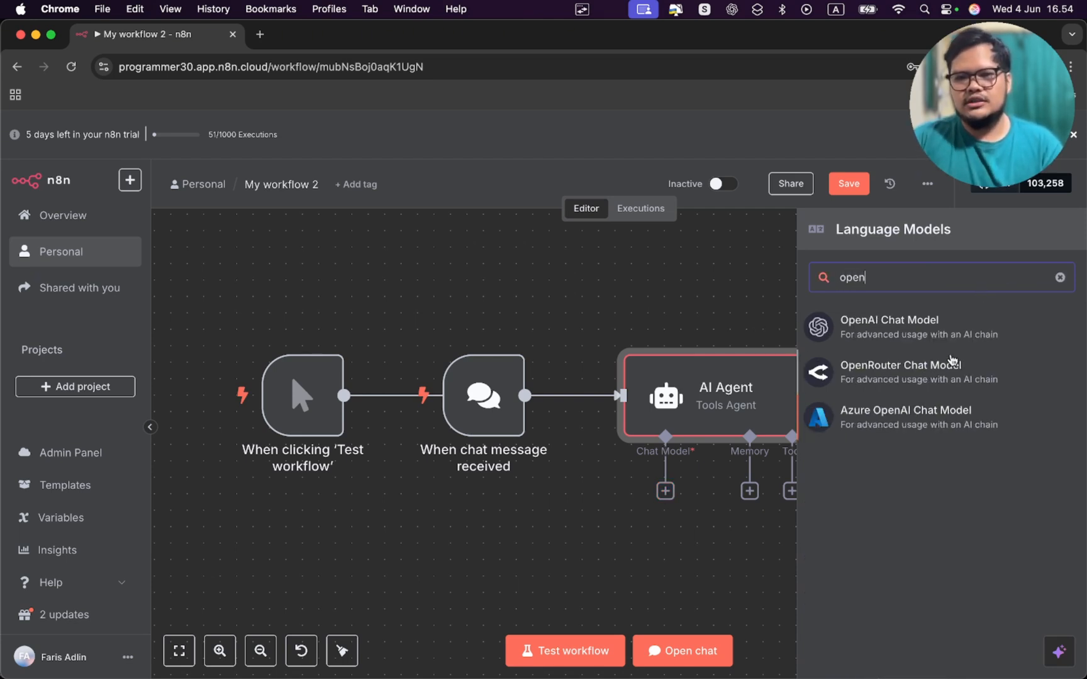
pyautogui.click(1001, 377)
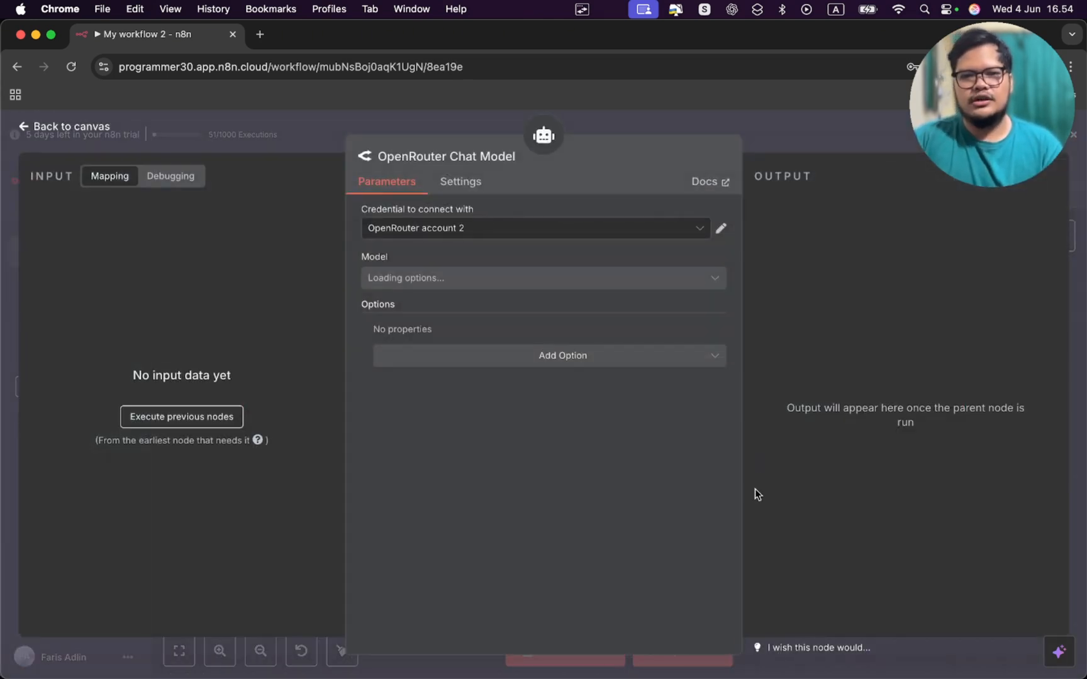
pyautogui.click(677, 235)
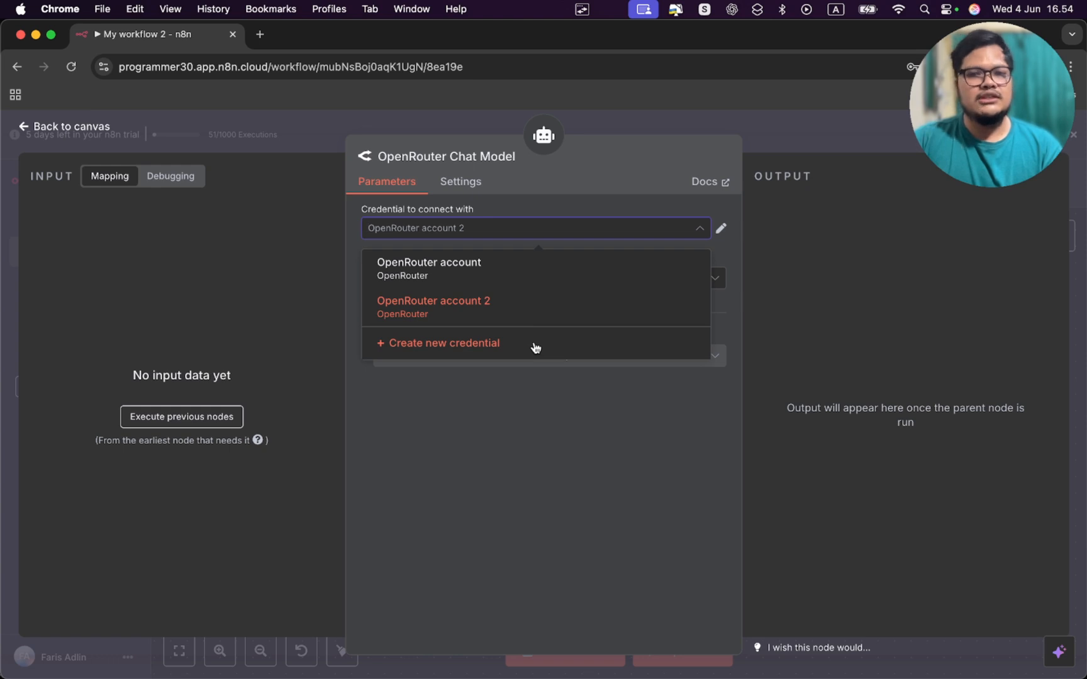
pyautogui.click(466, 349)
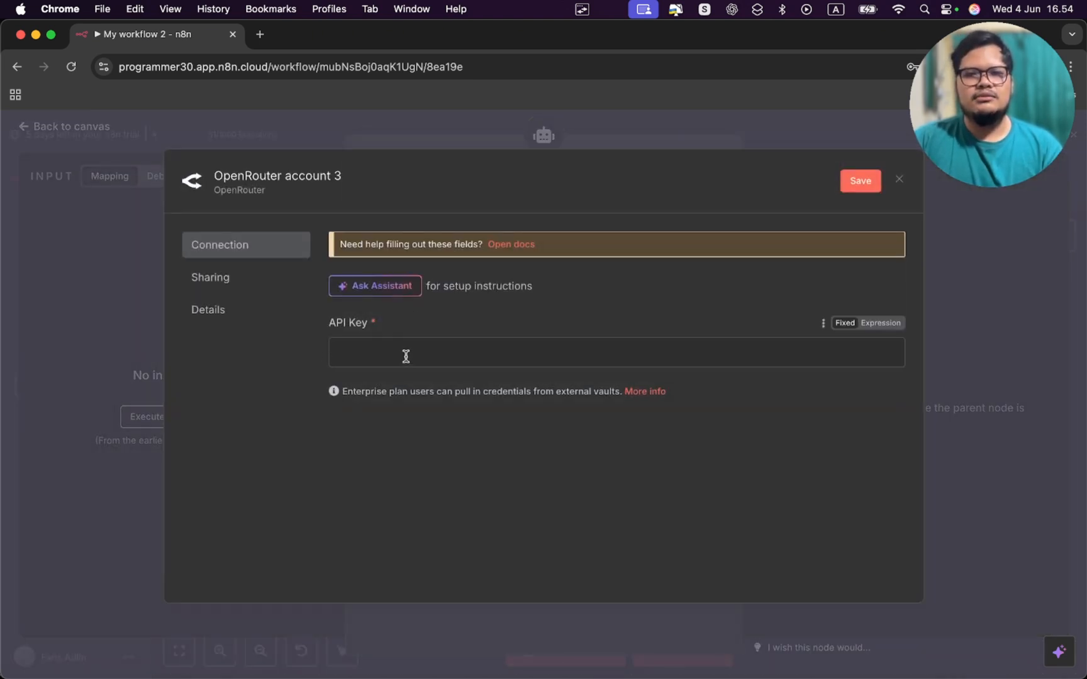
# Open openrouter.ai in a new browser tab and go to the account's Credits page
pyautogui.press('super+t')
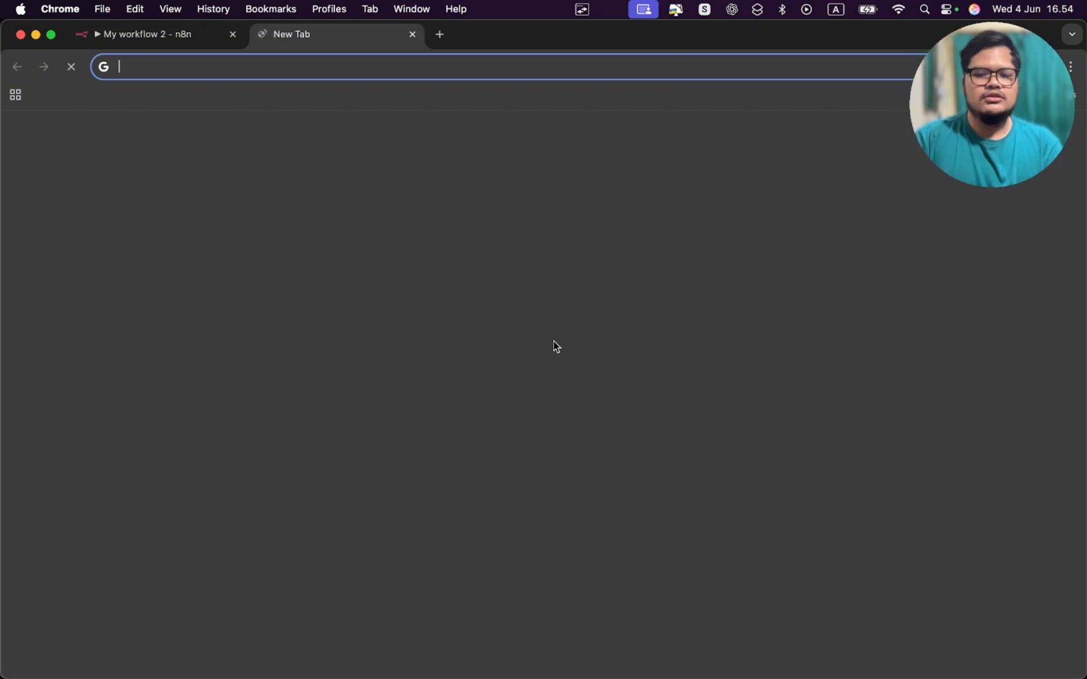
pyautogui.write('ope')
pyautogui.press('Return')
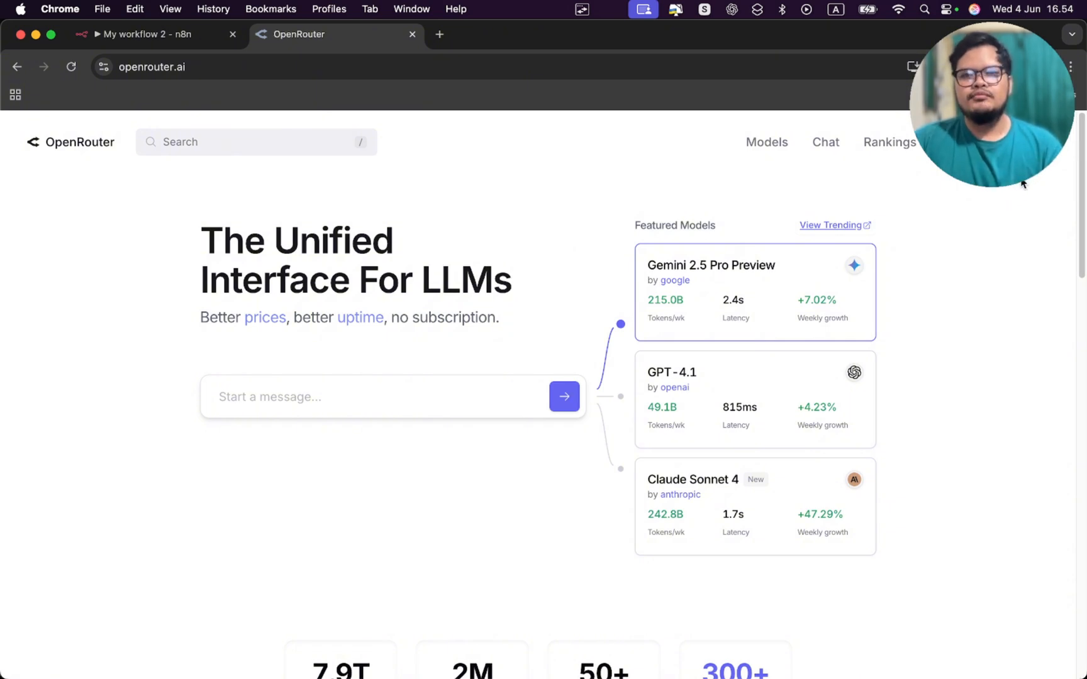
pyautogui.click(1042, 143)
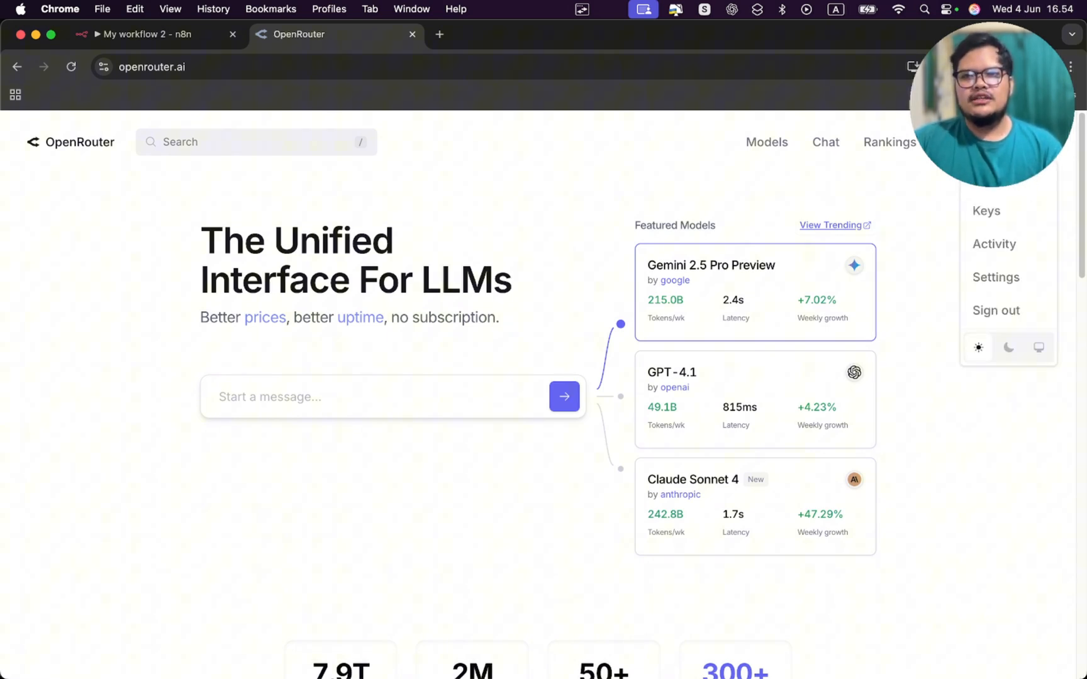
pyautogui.click(992, 178)
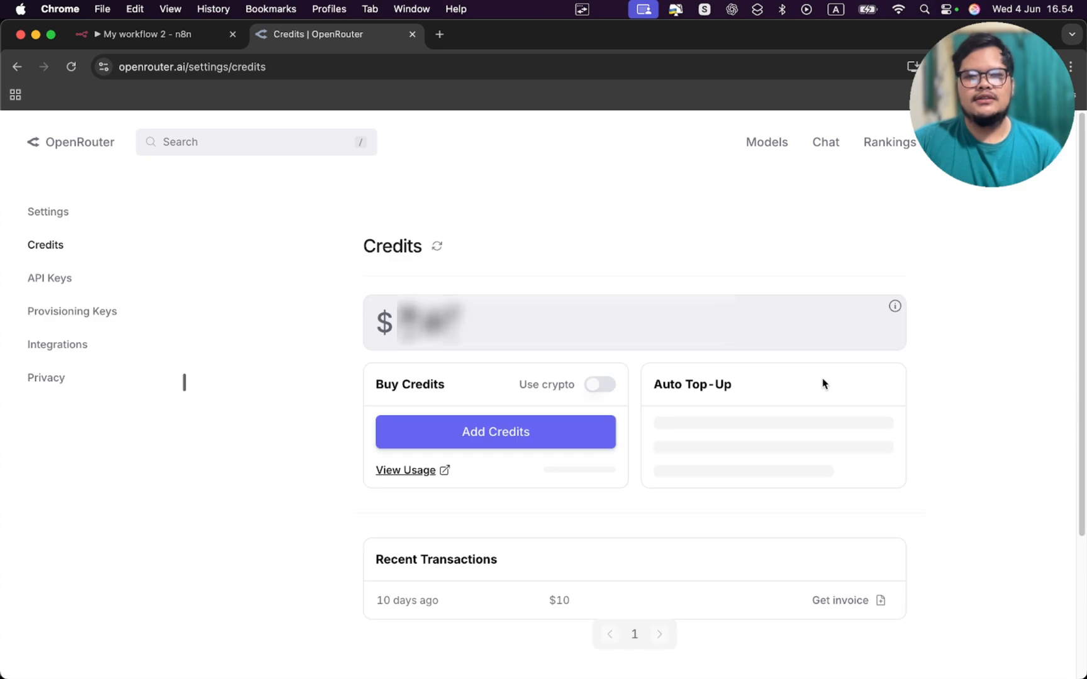
pyautogui.scroll(-1, 881, 402)
pyautogui.scroll(-1, 881, 401)
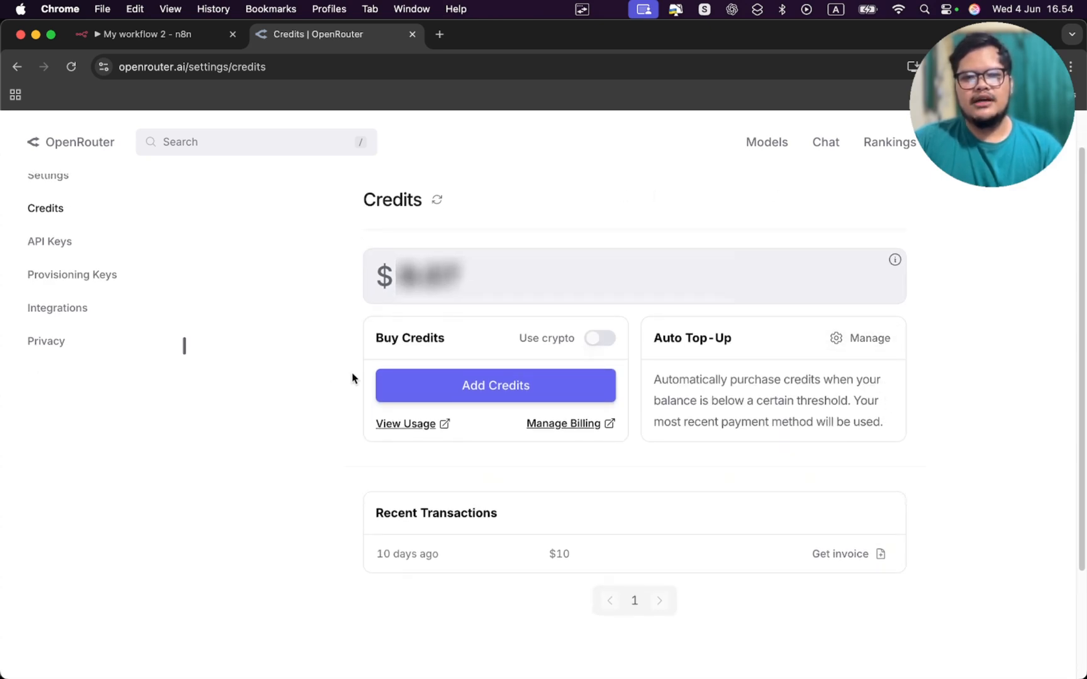
# Try amounts of 5 and 1 in the credit purchase dialog and close it without purchasing
pyautogui.click(439, 390)
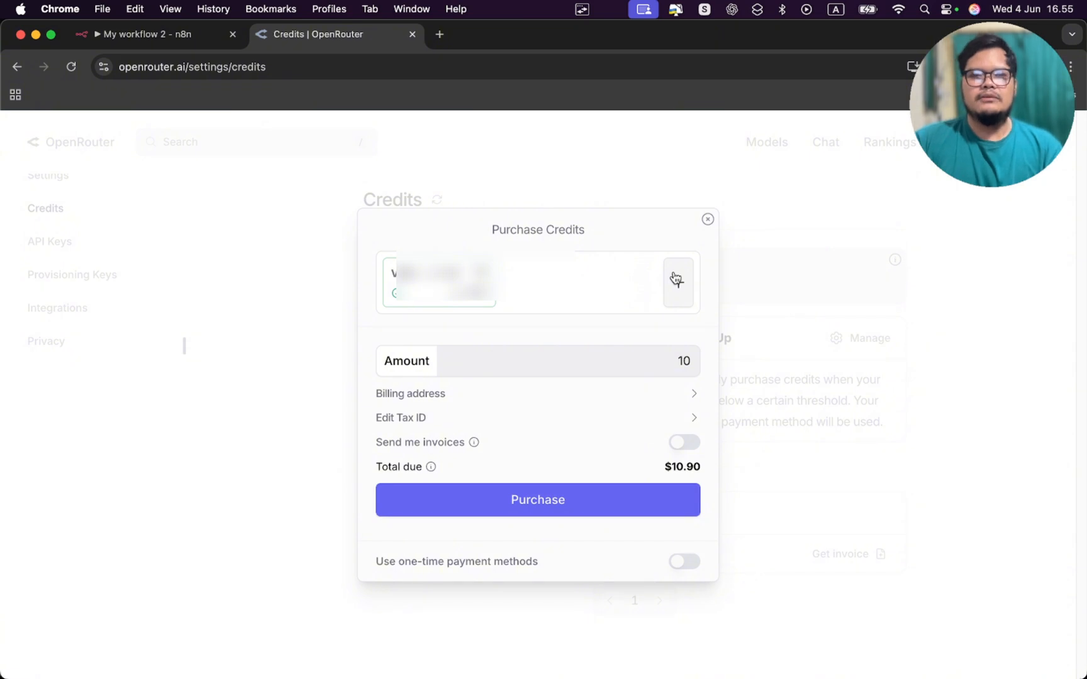
pyautogui.doubleClick(684, 361)
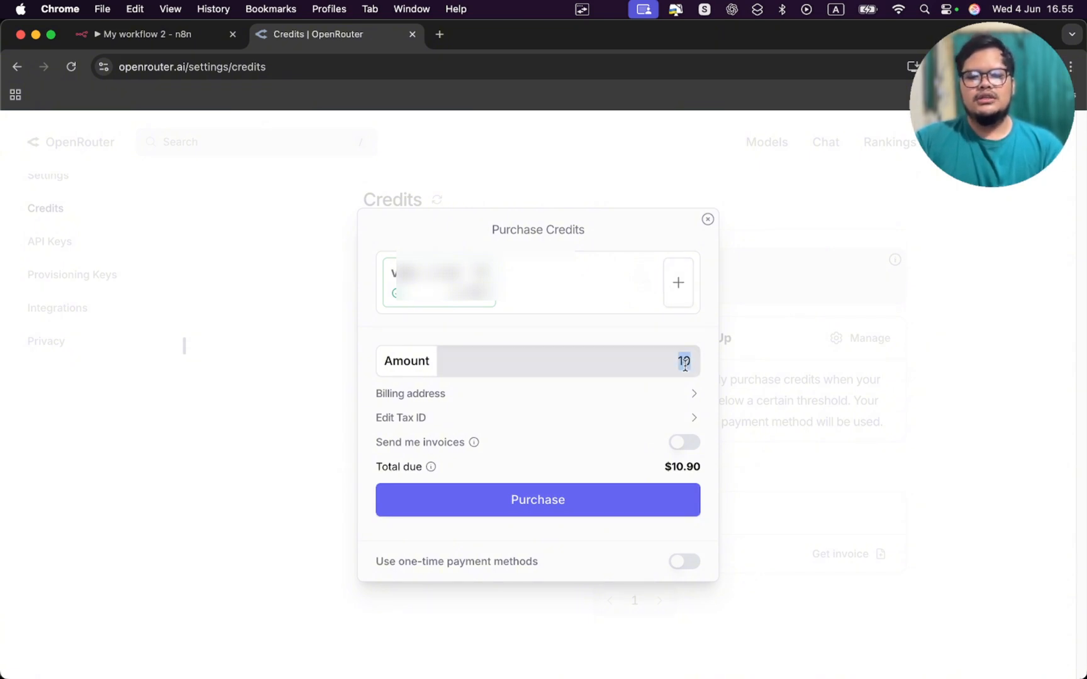
pyautogui.write('5')
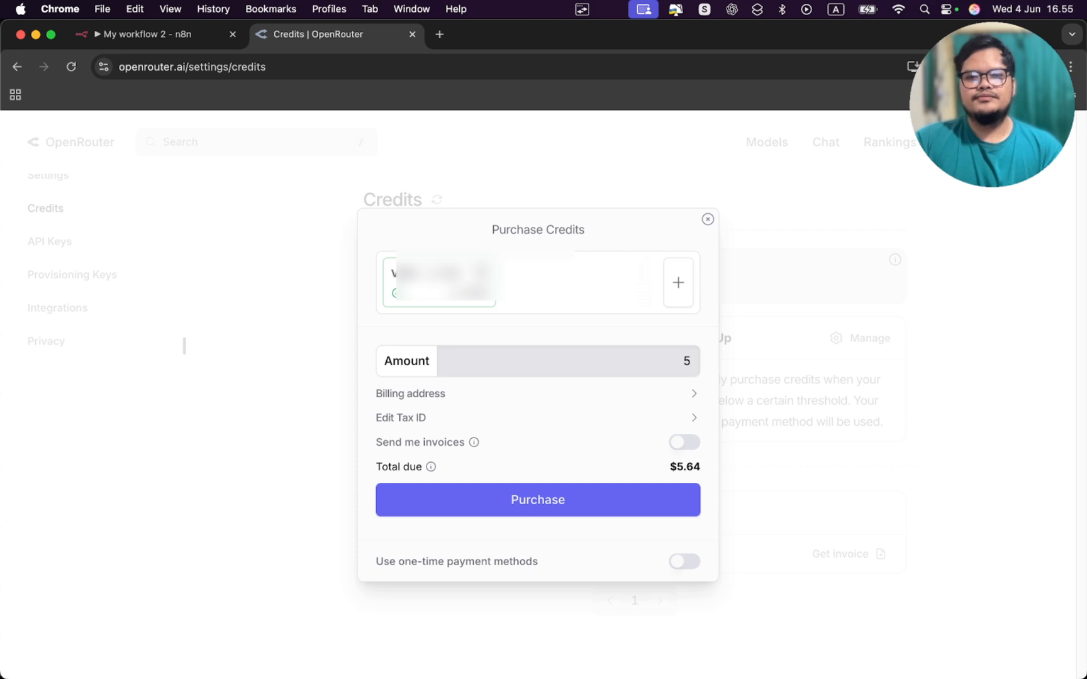
pyautogui.doubleClick(685, 362)
pyautogui.write('1')
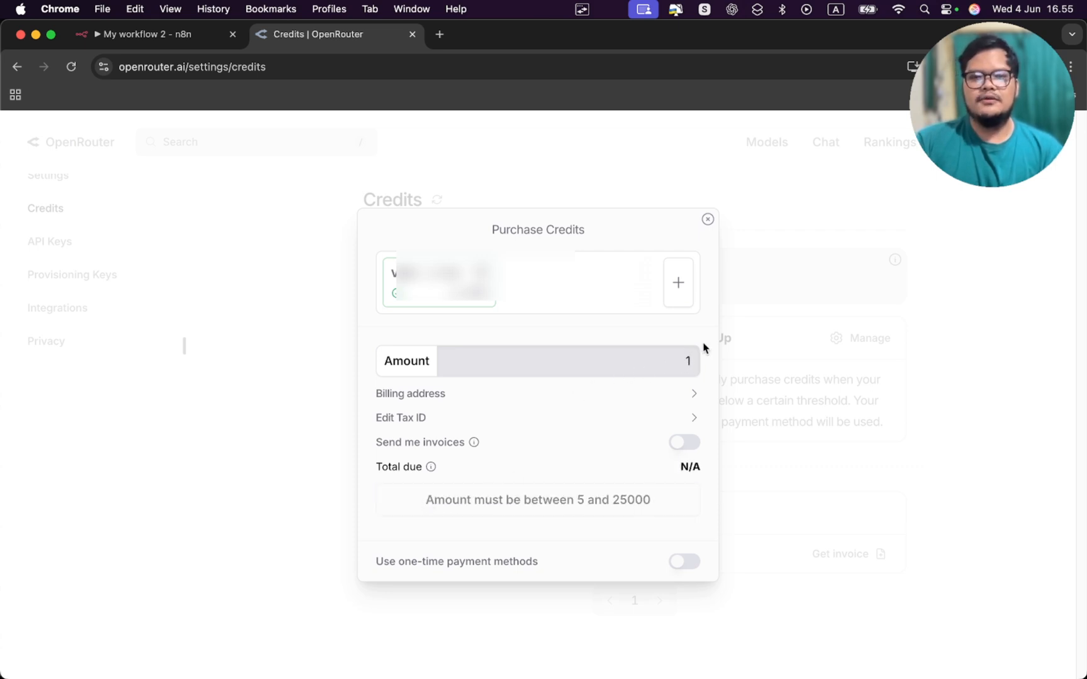
pyautogui.doubleClick(693, 357)
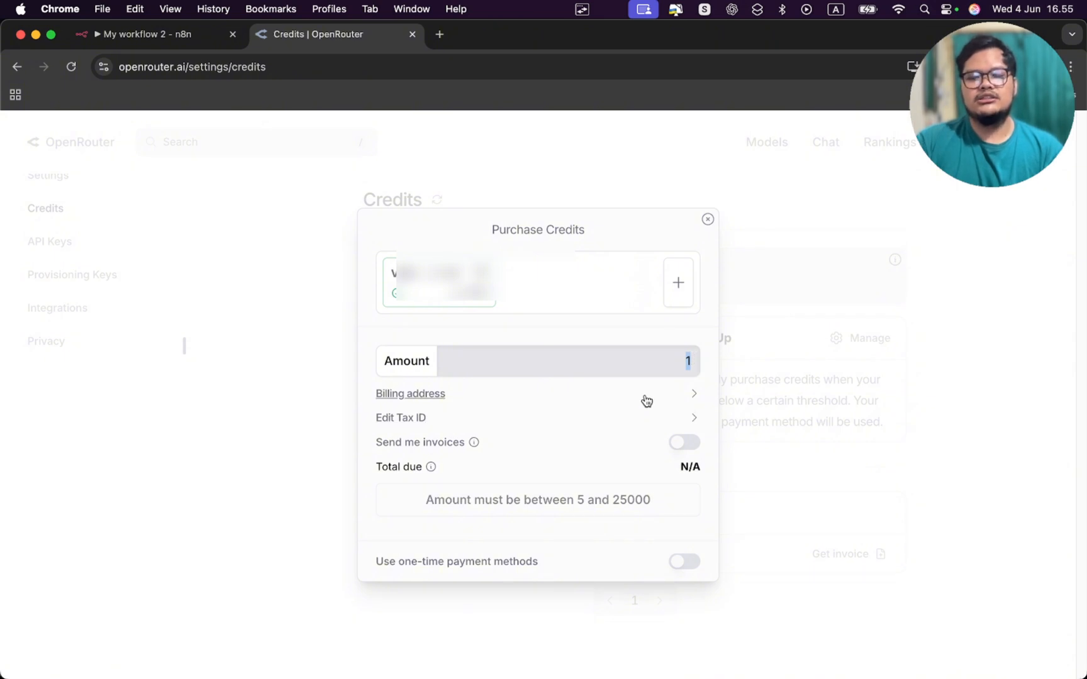
pyautogui.write('5')
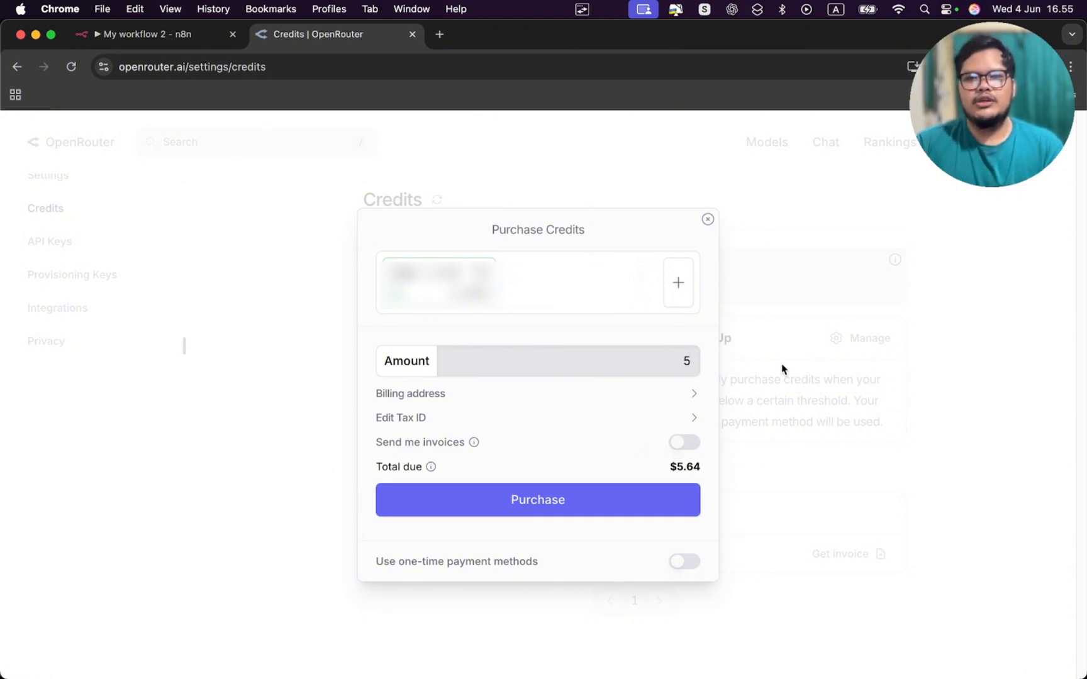
pyautogui.click(866, 234)
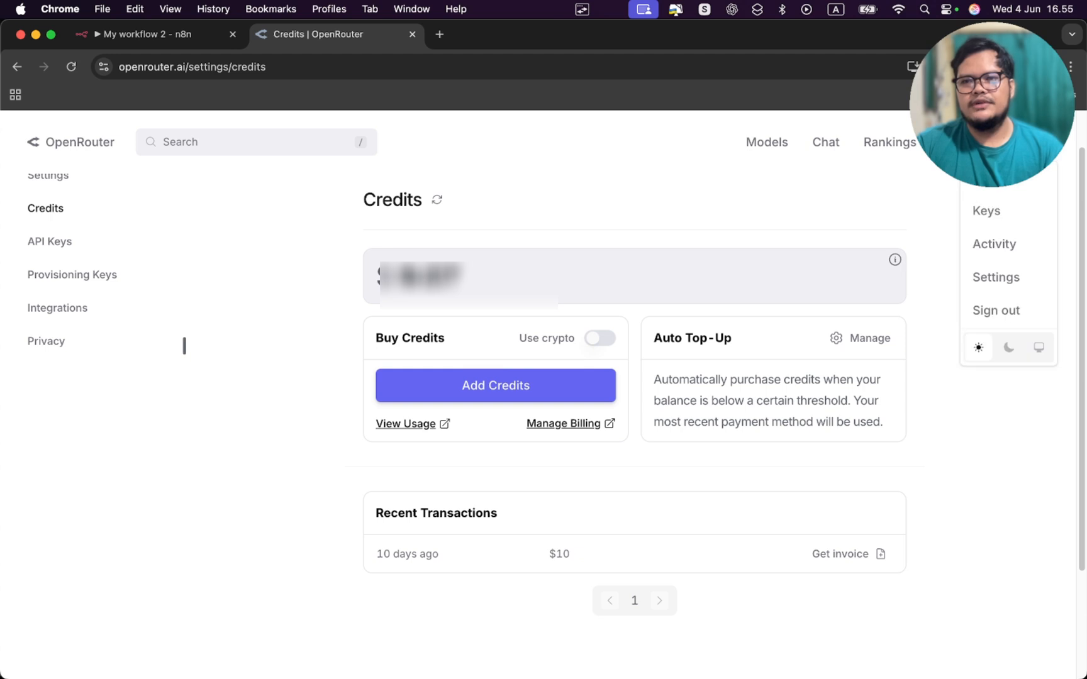
# Create a new OpenRouter API key named "N8N Example API" with the credit limit left blank
pyautogui.click(980, 213)
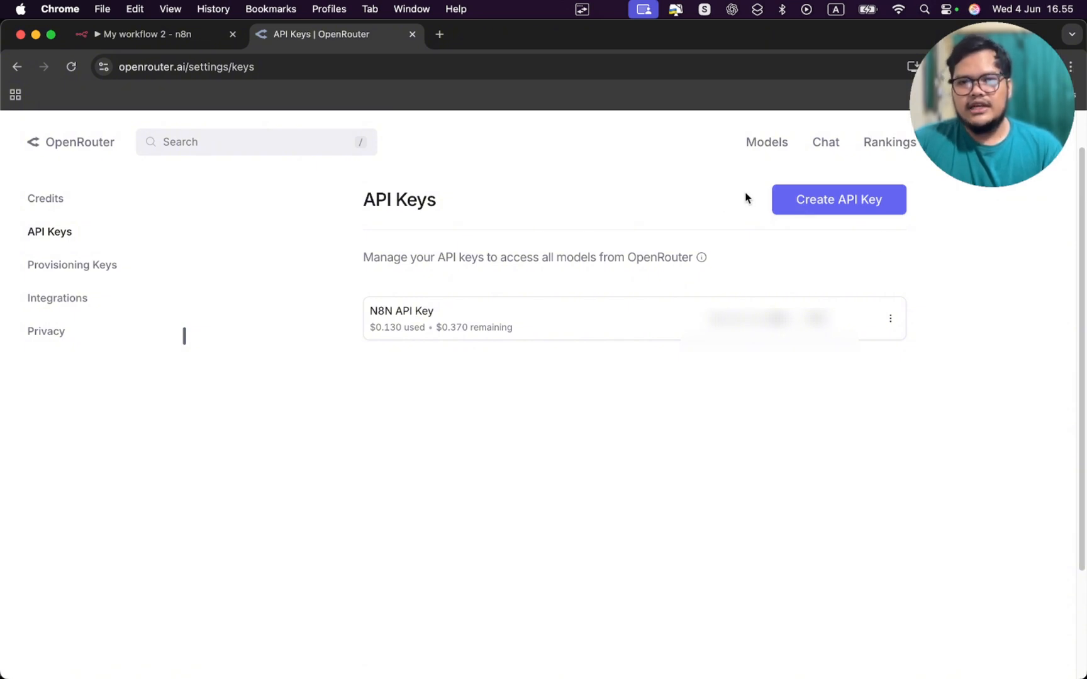
pyautogui.click(838, 210)
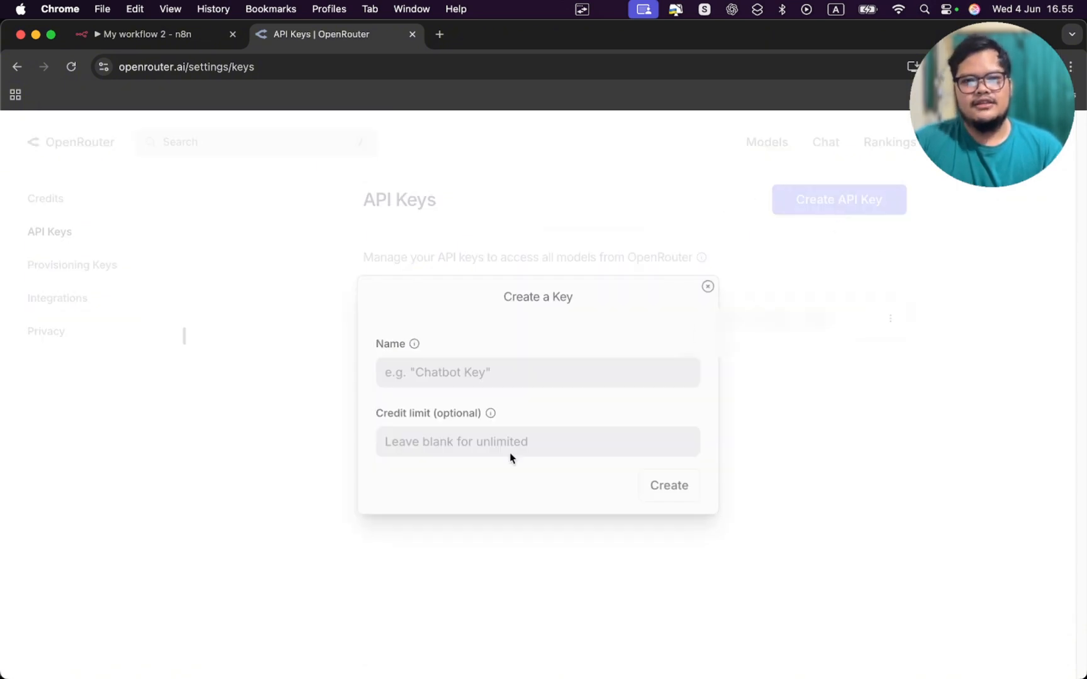
pyautogui.click(500, 377)
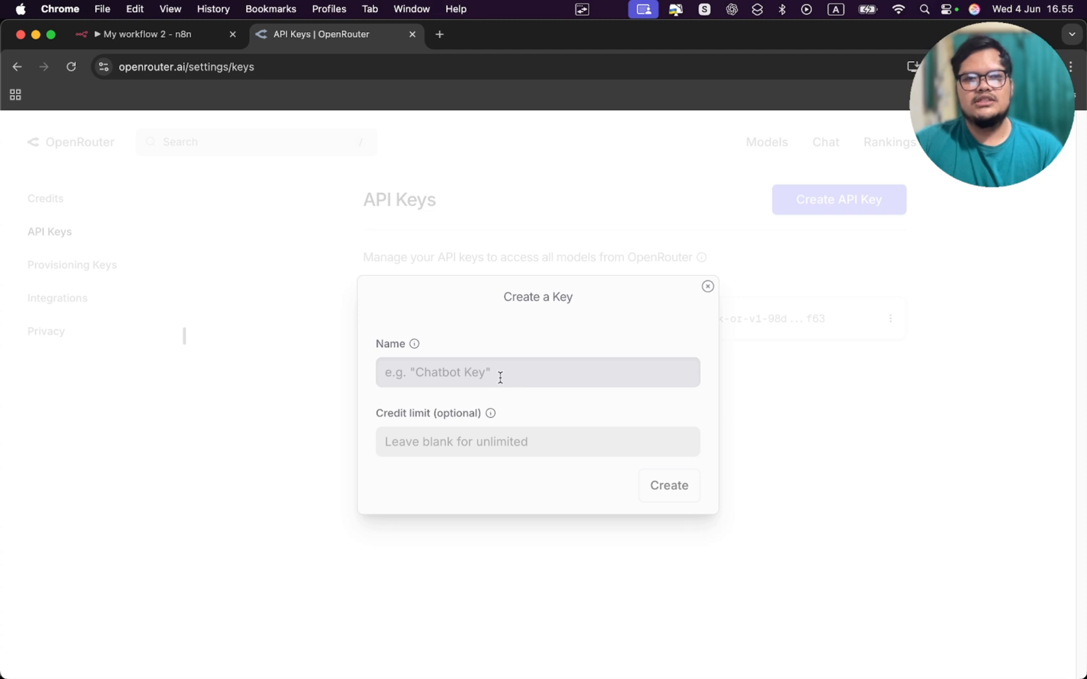
pyautogui.write('N8')
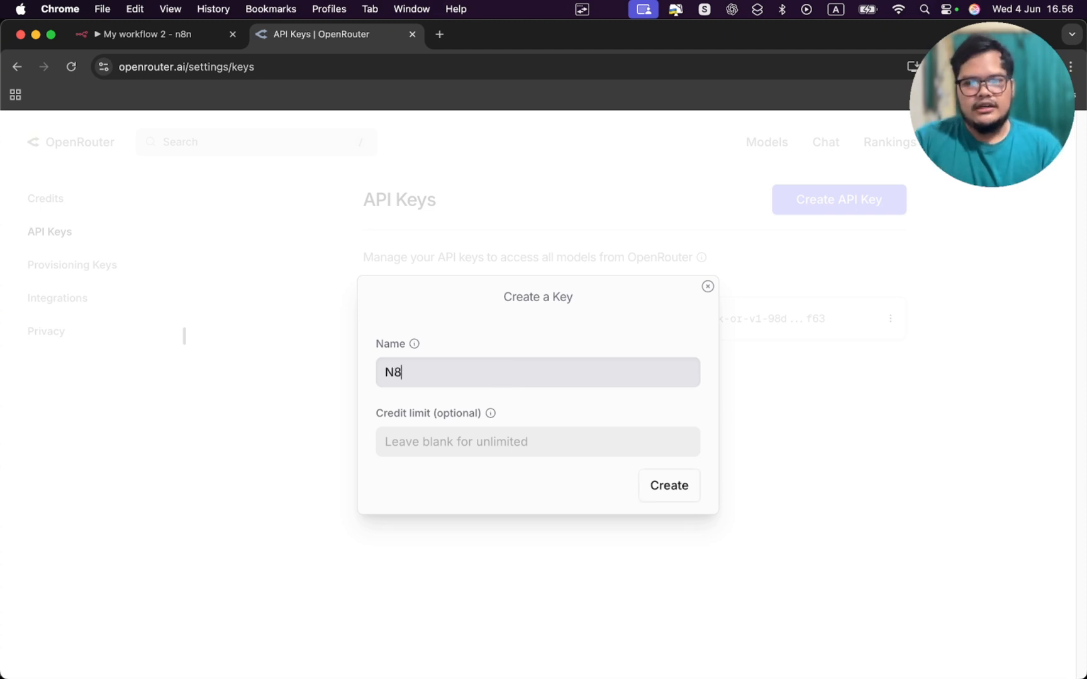
pyautogui.write('N Example ')
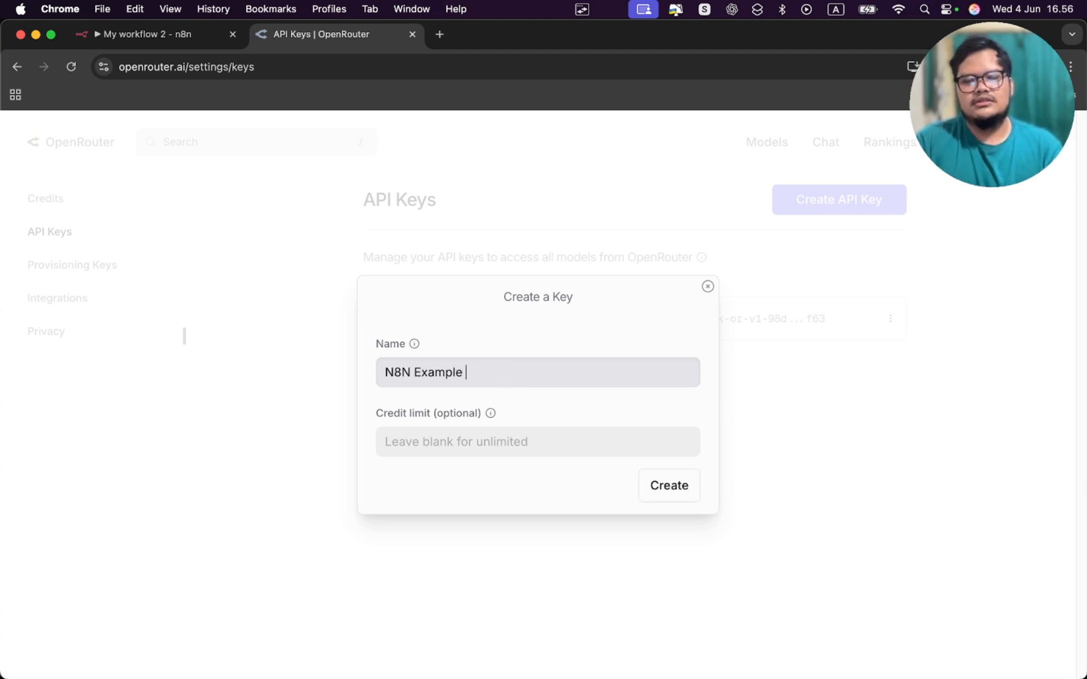
pyautogui.write('API')
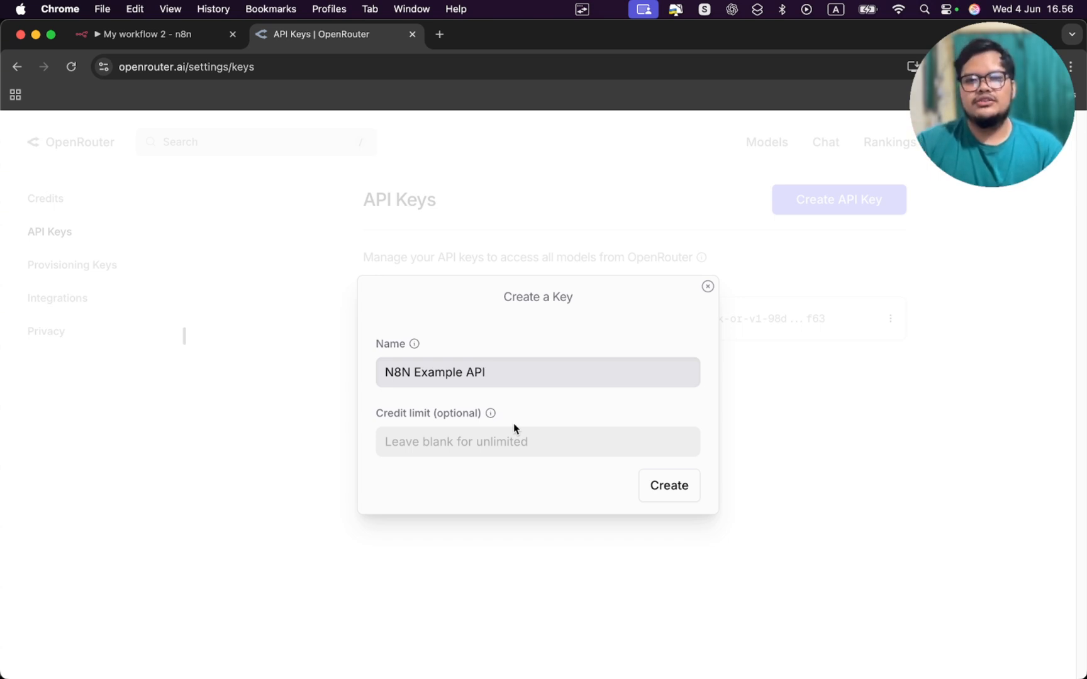
pyautogui.click(656, 490)
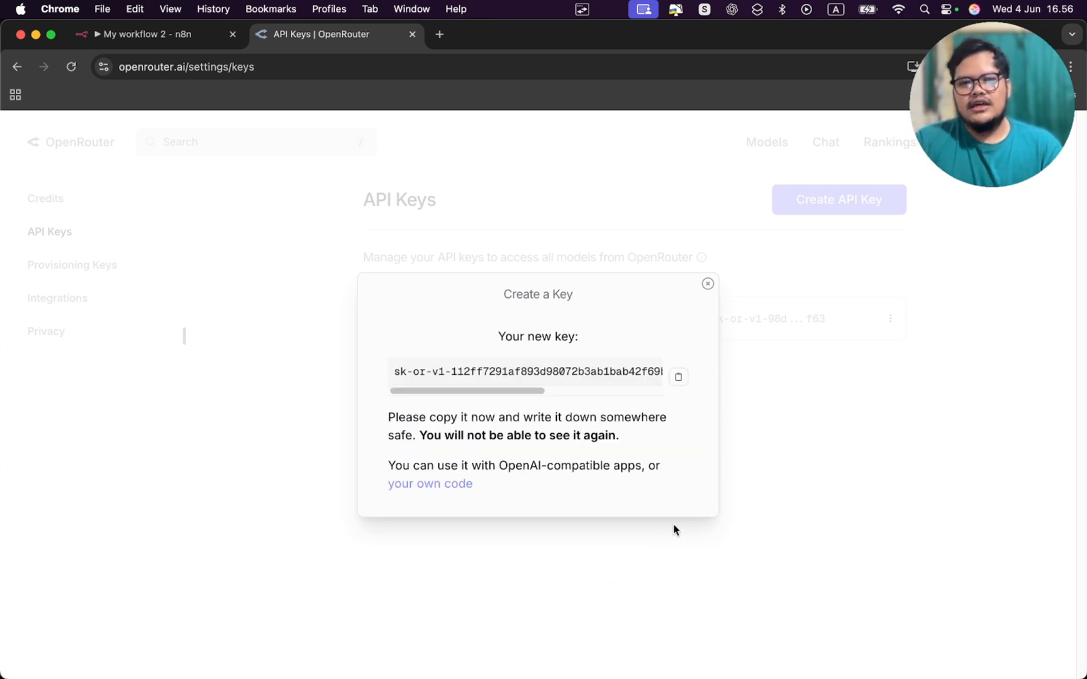
# Copy the new API key into the API Key field of the OpenRouter credential in n8n, then save and close the credential
pyautogui.moveTo(532, 394); pyautogui.dragTo(388, 430)
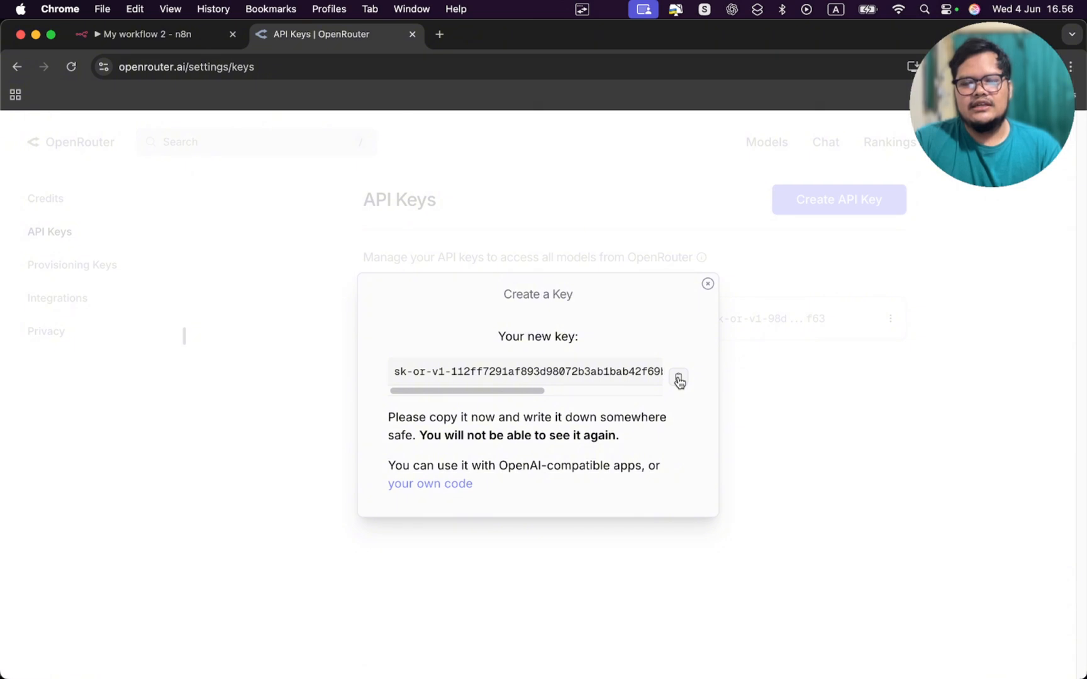
pyautogui.click(176, 34)
pyautogui.click(654, 366)
pyautogui.press('super+v')
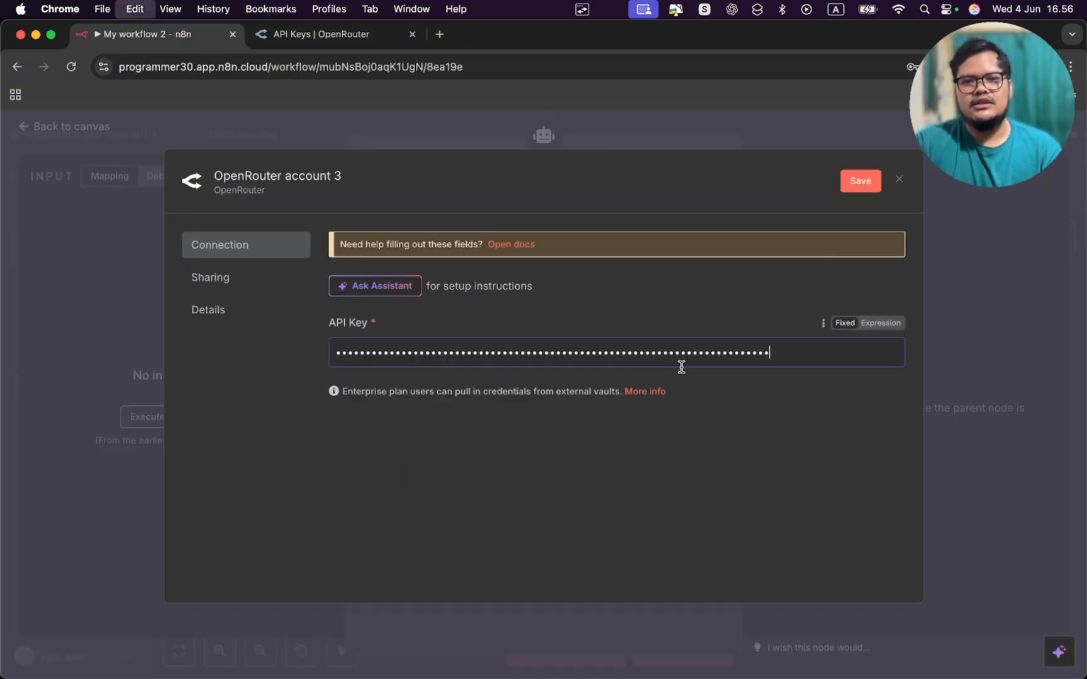
pyautogui.click(853, 187)
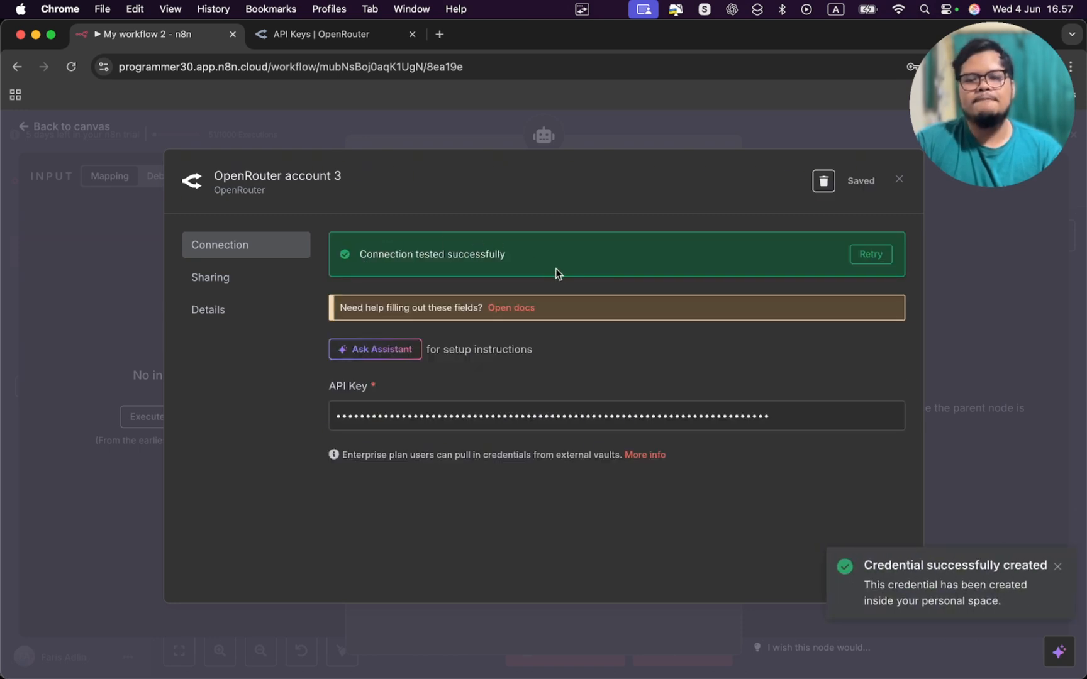
pyautogui.click(903, 181)
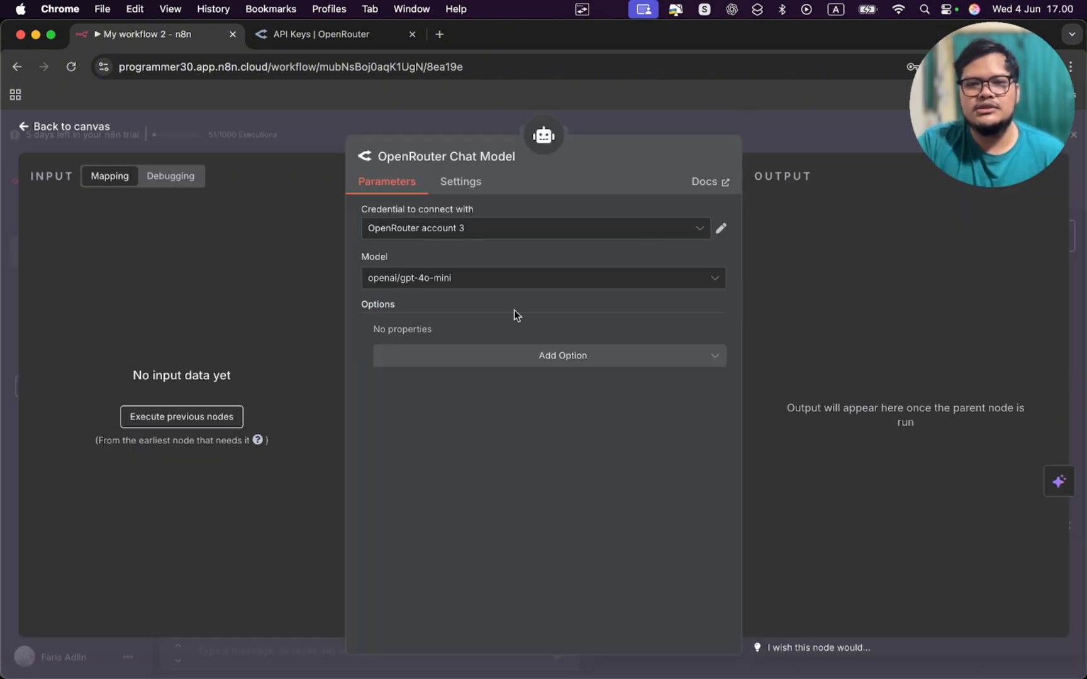
# Browse the models available for the OpenRouter Chat Model, including the Google, OpenAI and Qwen entries
pyautogui.click(535, 281)
pyautogui.scroll(5, 536, 404)
pyautogui.scroll(10, 539, 407)
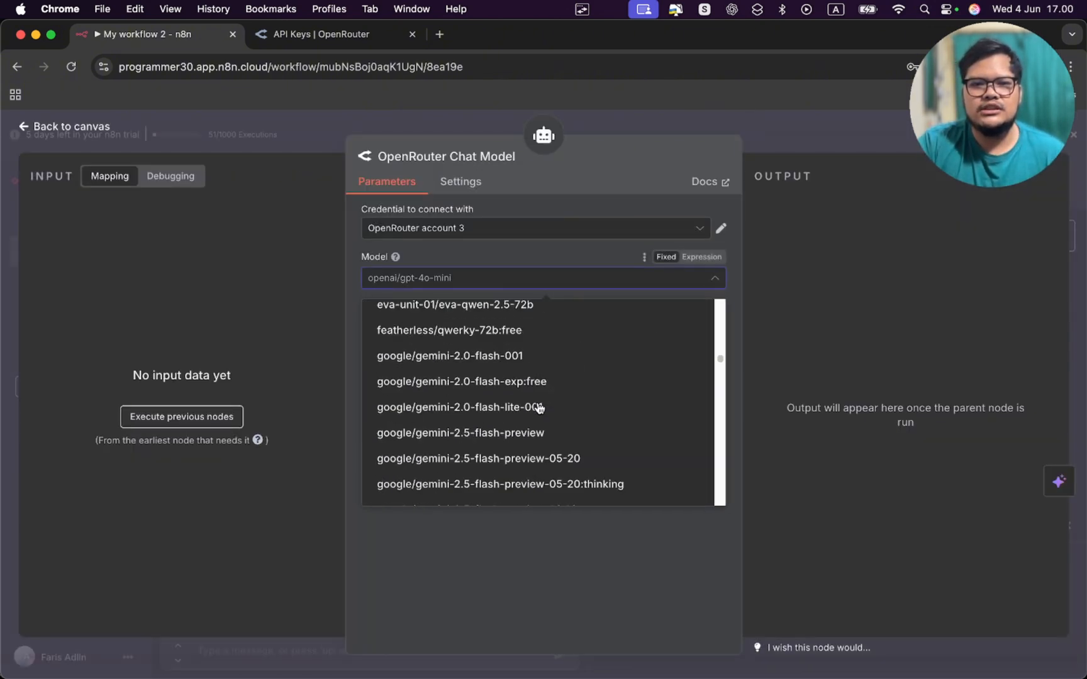
pyautogui.scroll(-8, 539, 407)
pyautogui.scroll(-15, 539, 408)
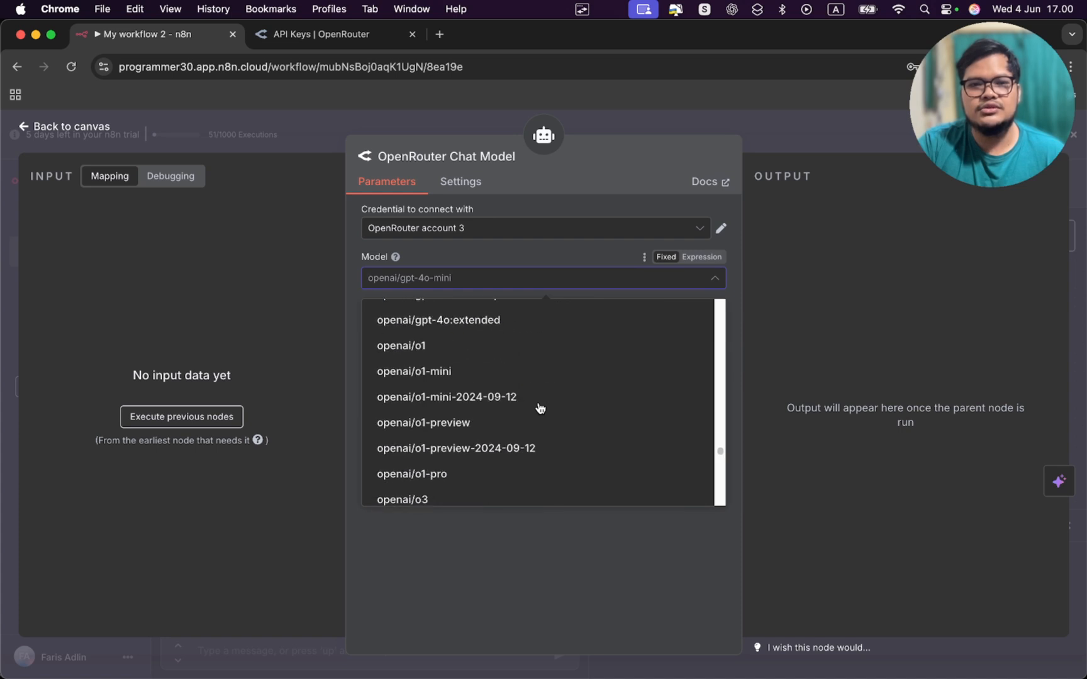
pyautogui.scroll(5, 539, 407)
pyautogui.scroll(10, 539, 407)
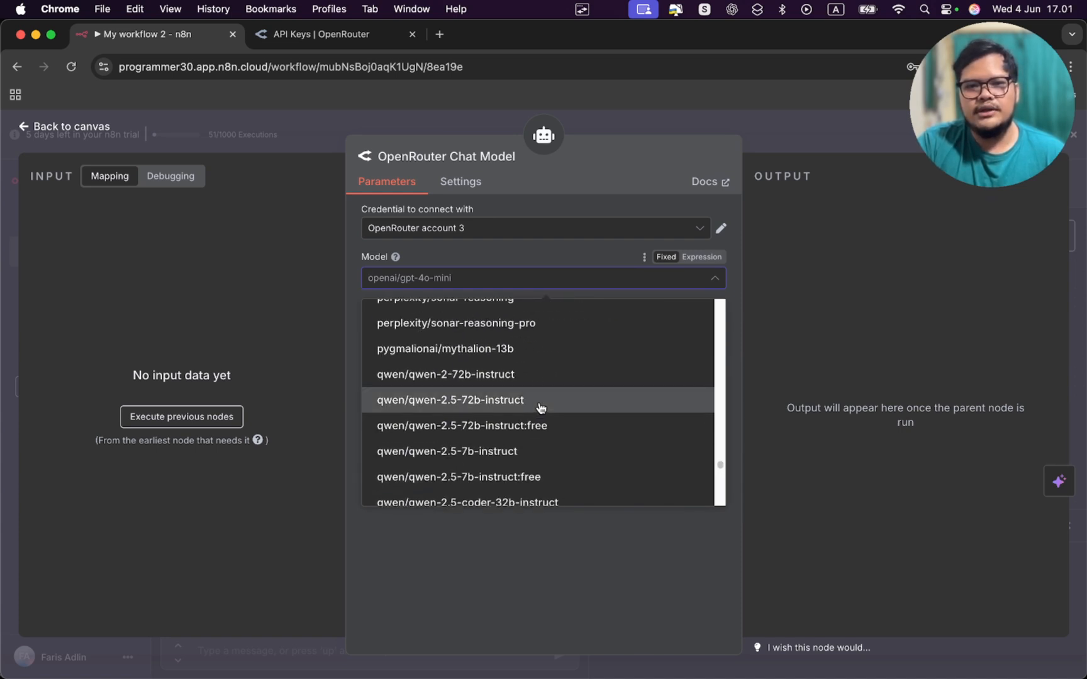
pyautogui.scroll(-5, 539, 408)
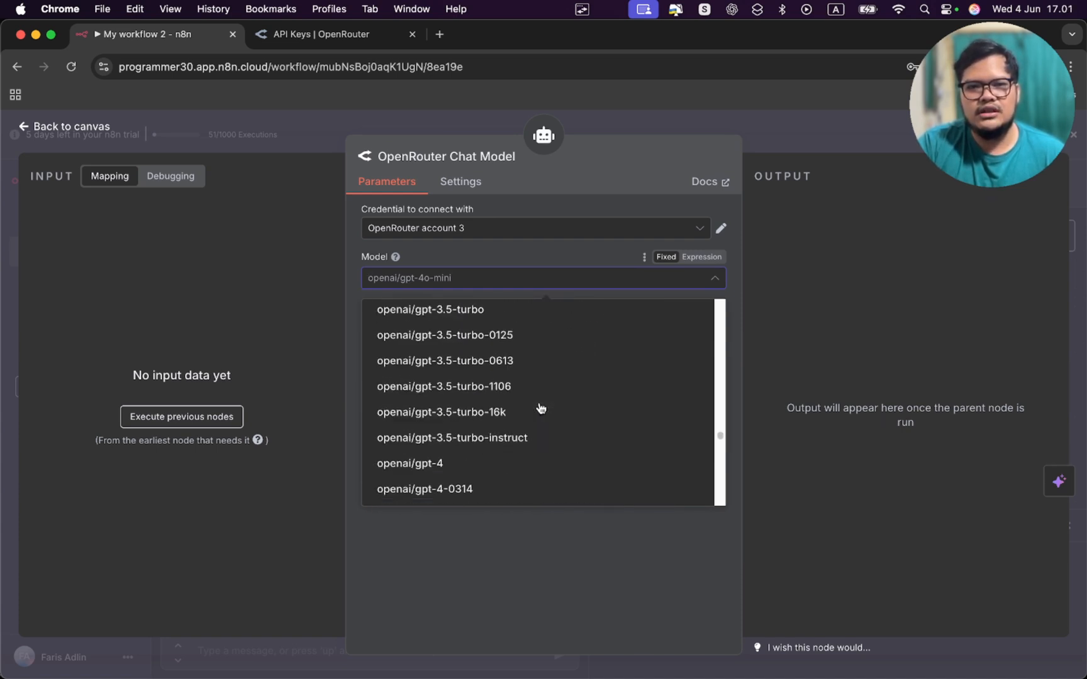
pyautogui.scroll(1, 539, 408)
pyautogui.scroll(-1, 539, 407)
pyautogui.scroll(-10, 539, 408)
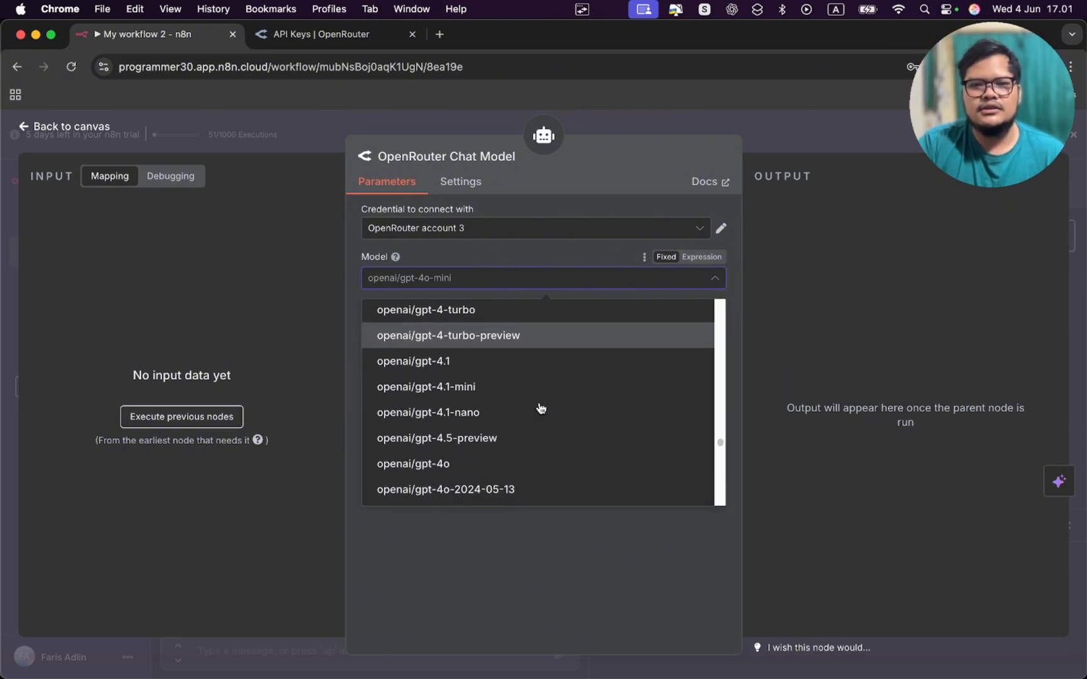
pyautogui.scroll(-6, 540, 408)
pyautogui.scroll(2, 539, 407)
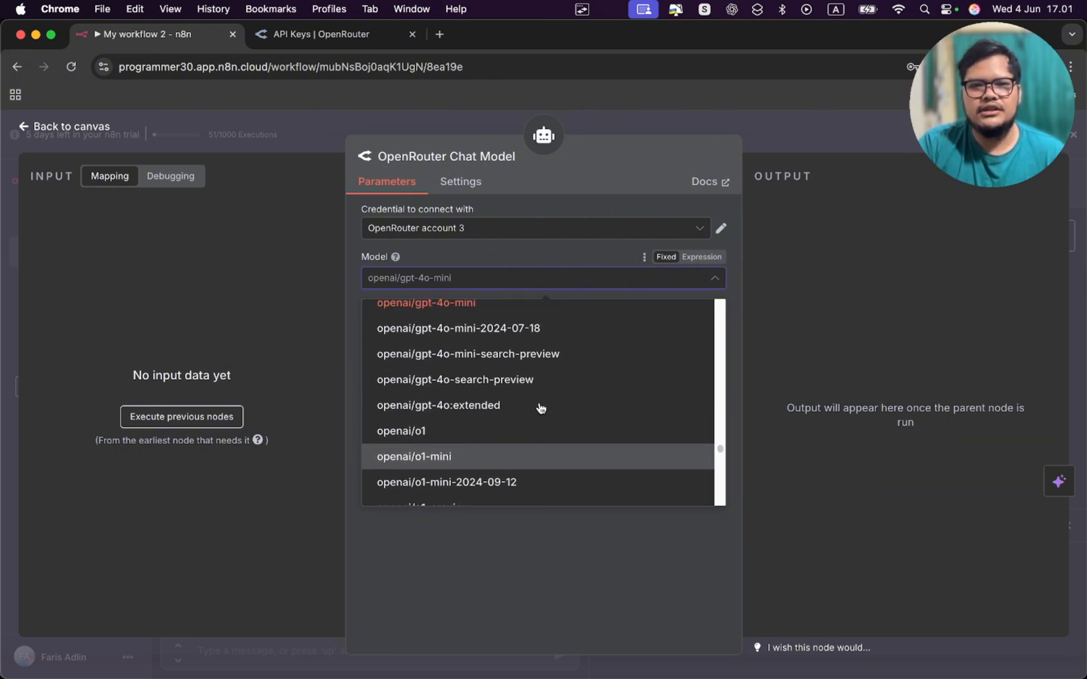
pyautogui.scroll(1, 541, 415)
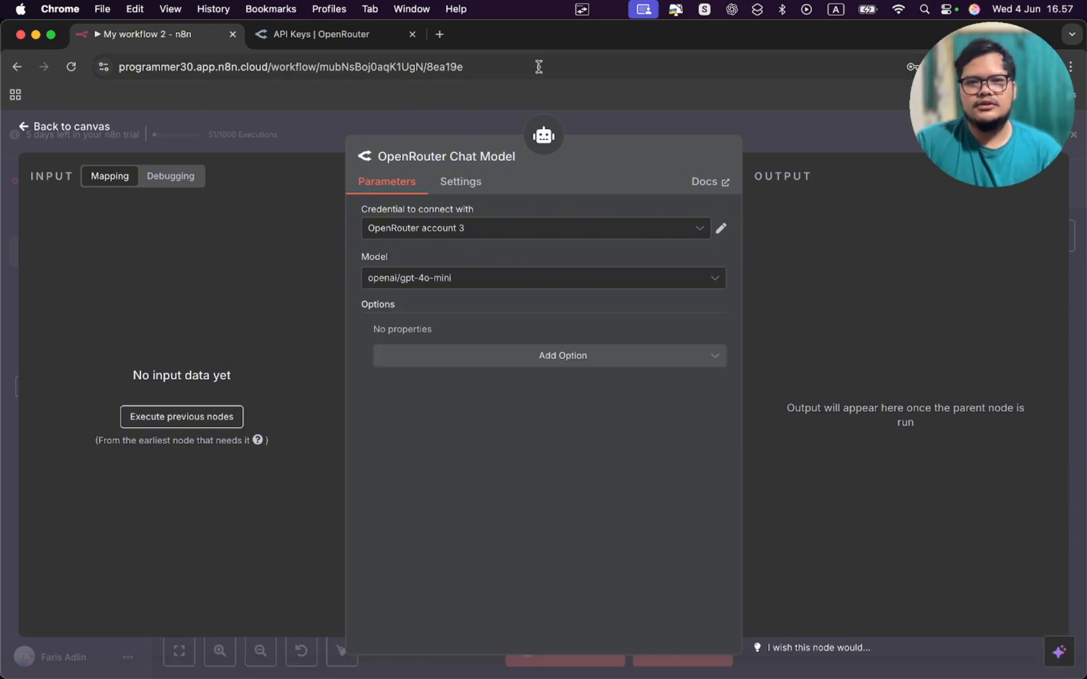
# Return to the canvas and move the OpenRouter Chat Model node further left beneath the AI Agent
pyautogui.click(279, 141)
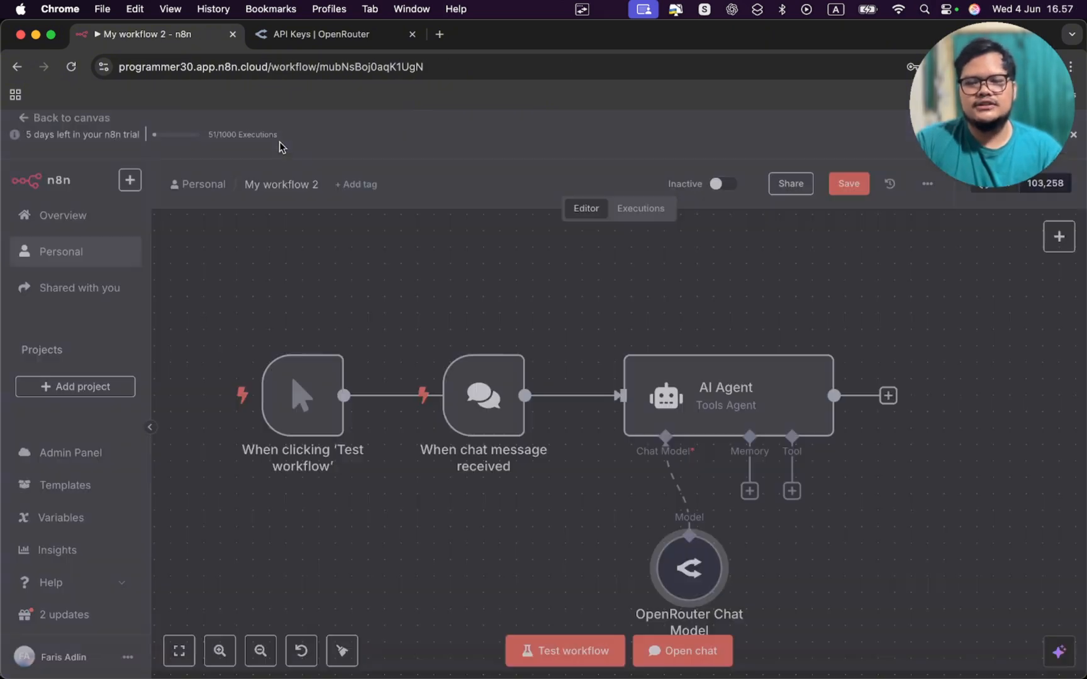
pyautogui.moveTo(690, 570); pyautogui.dragTo(624, 570)
pyautogui.scroll(-2, 744, 531)
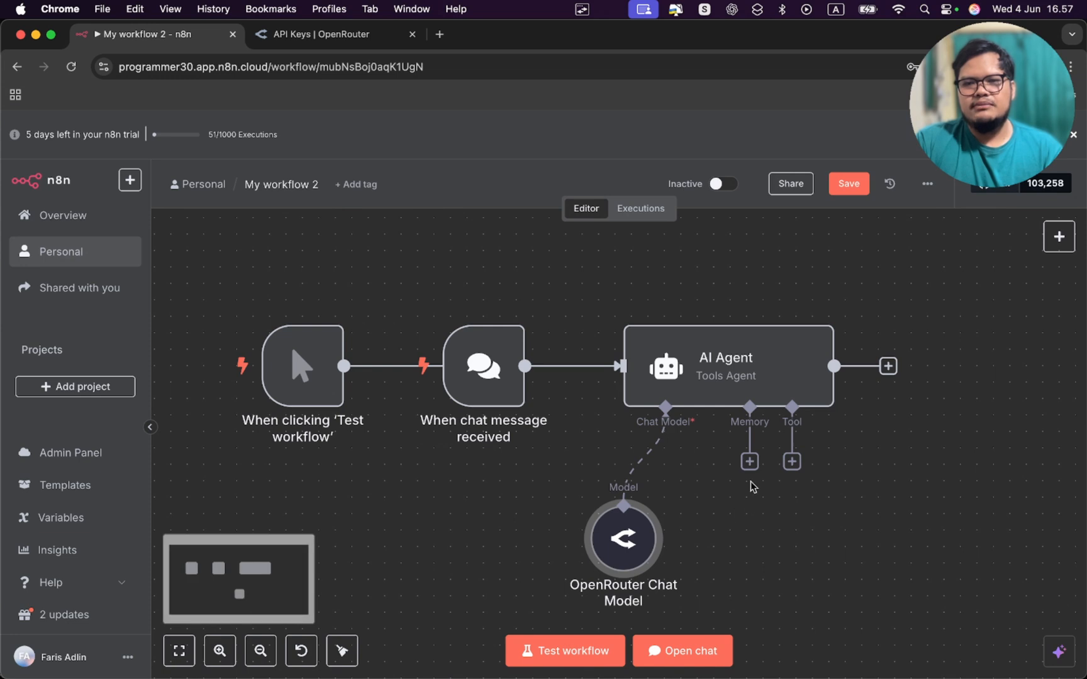
# Attach a Simple Memory node with its default settings to the AI Agent and move it level with the chat model node
pyautogui.click(748, 462)
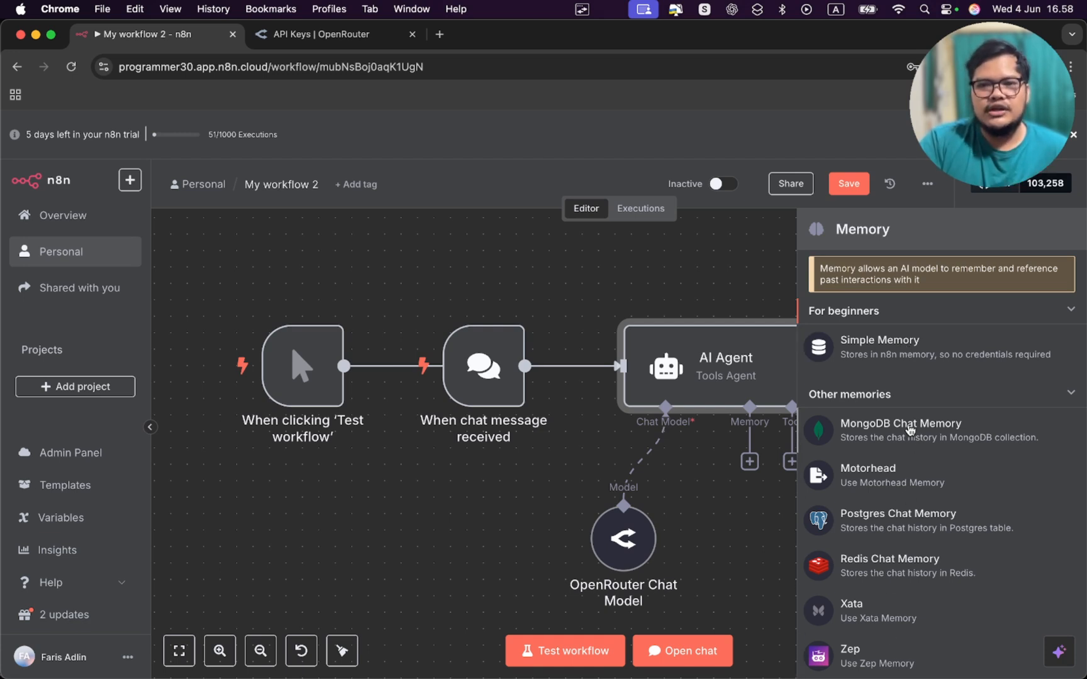
pyautogui.click(948, 348)
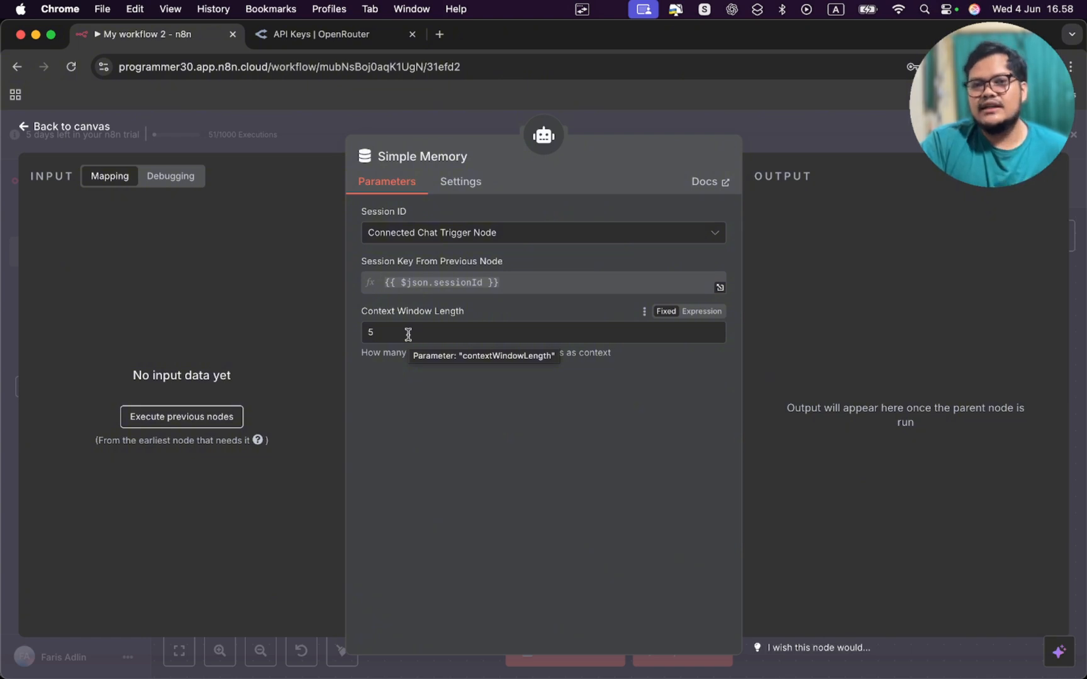
pyautogui.click(307, 139)
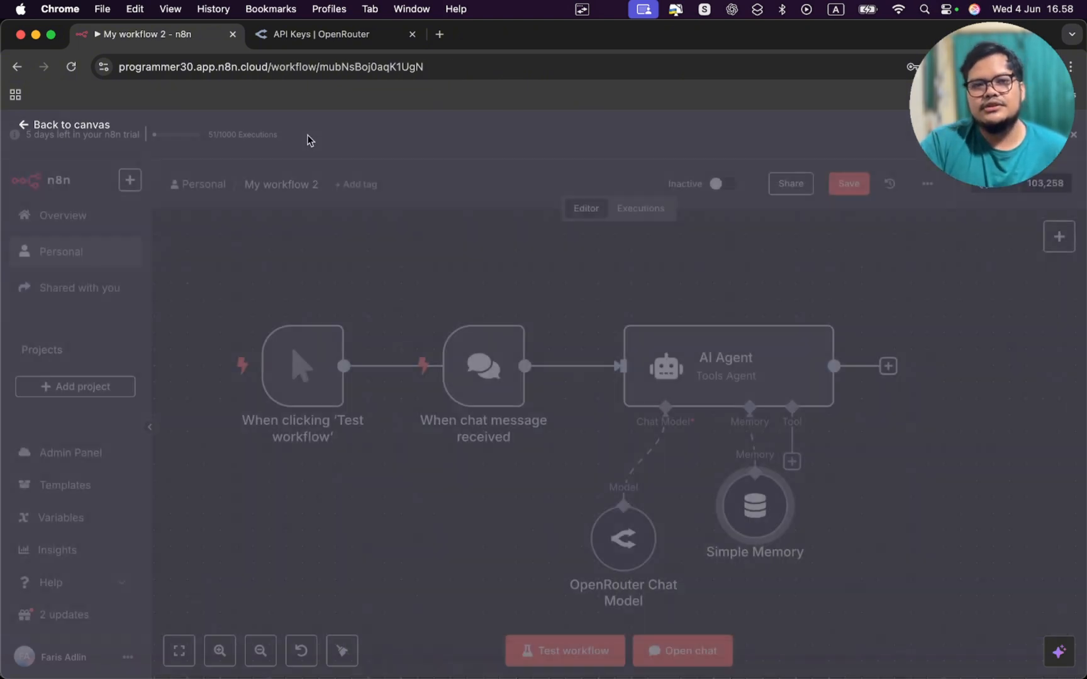
pyautogui.moveTo(761, 501); pyautogui.dragTo(759, 534)
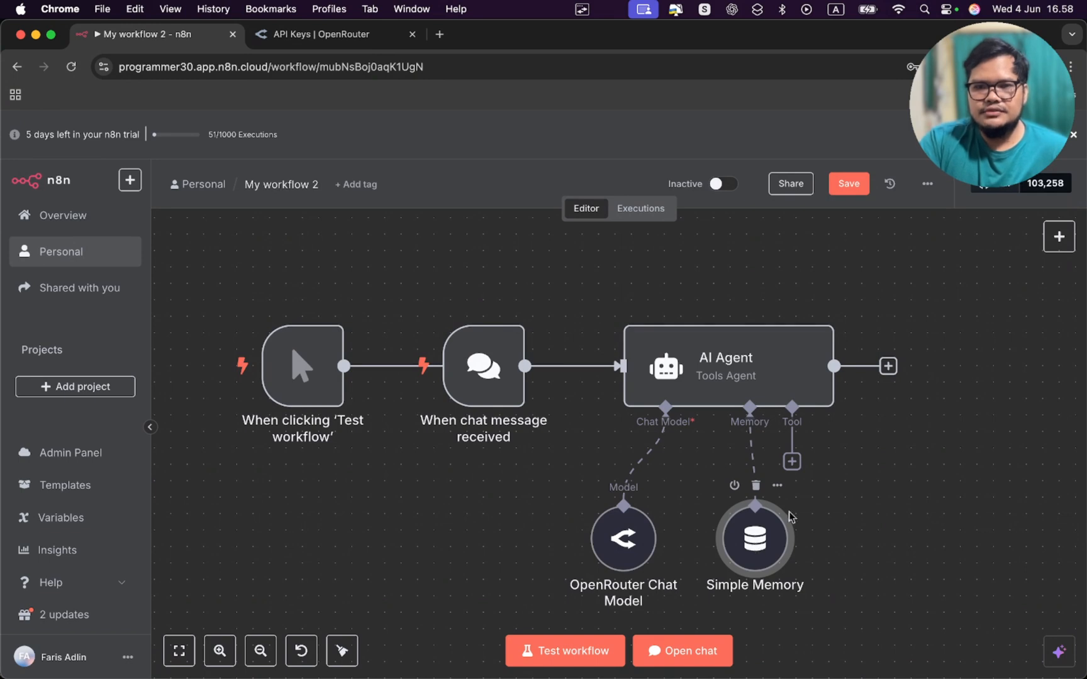
# Open the workflow's chat and send the message "Halo. Saya pengen tahu destinasi kota wisata yang ada di Jakarta."
pyautogui.scroll(-3, 823, 414)
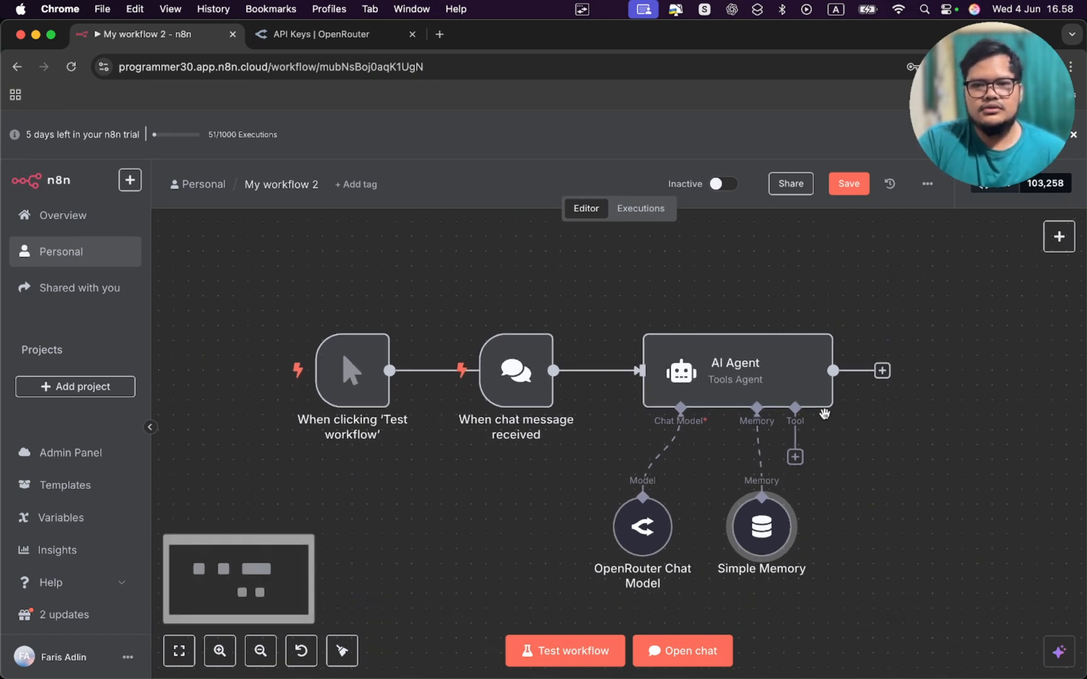
pyautogui.hscroll(2, 825, 419)
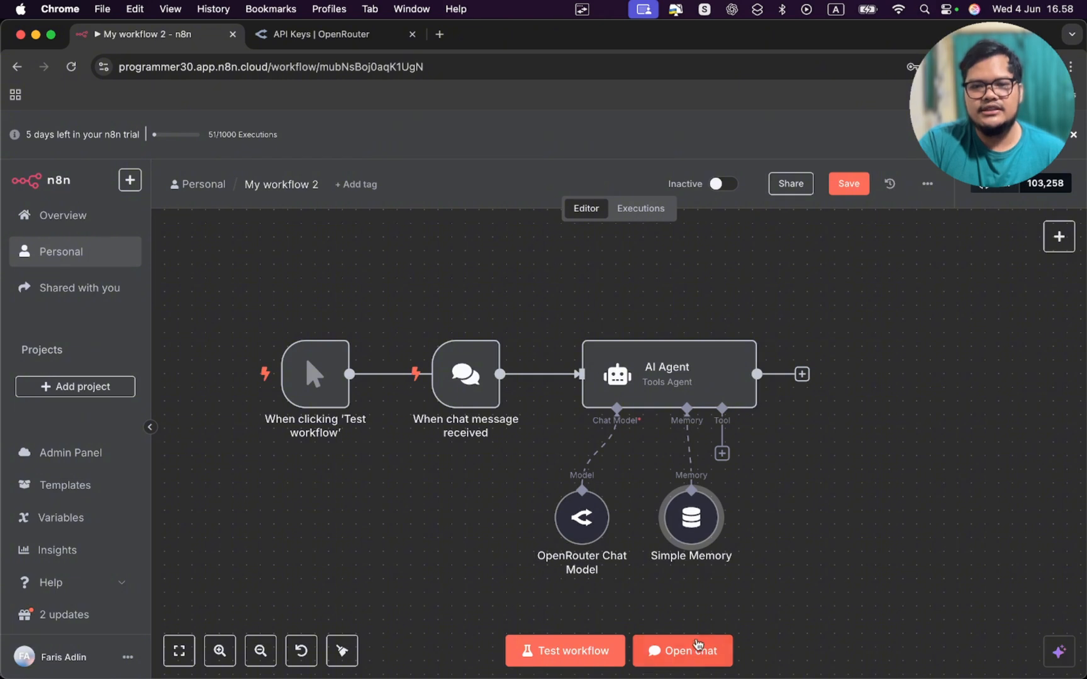
pyautogui.click(697, 647)
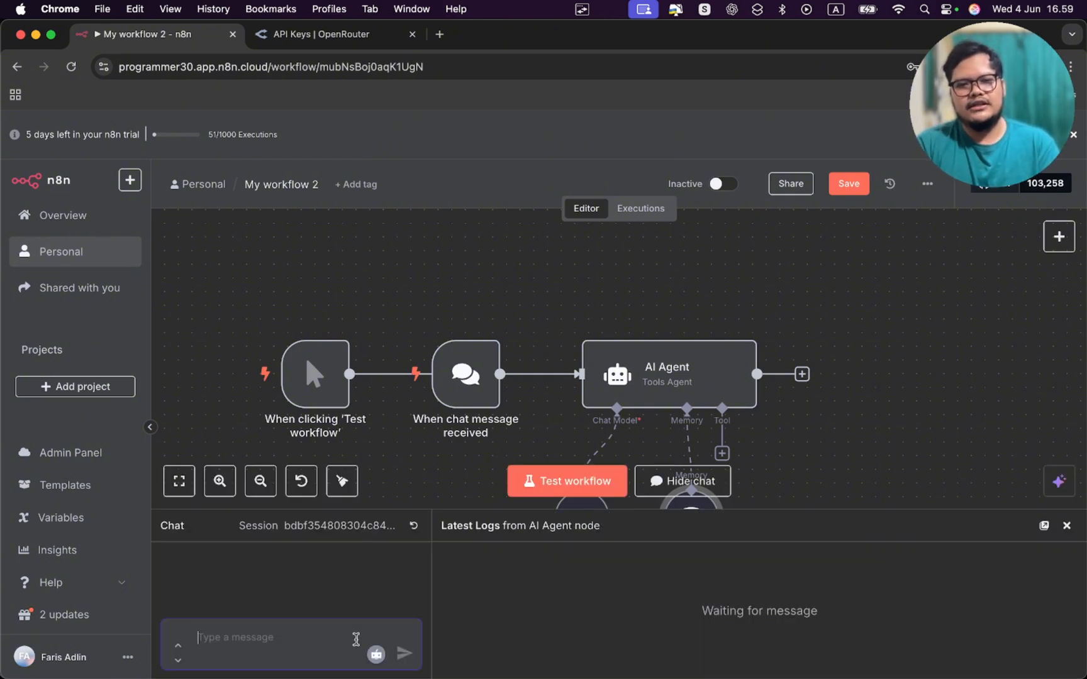
pyautogui.write('Halo. ')
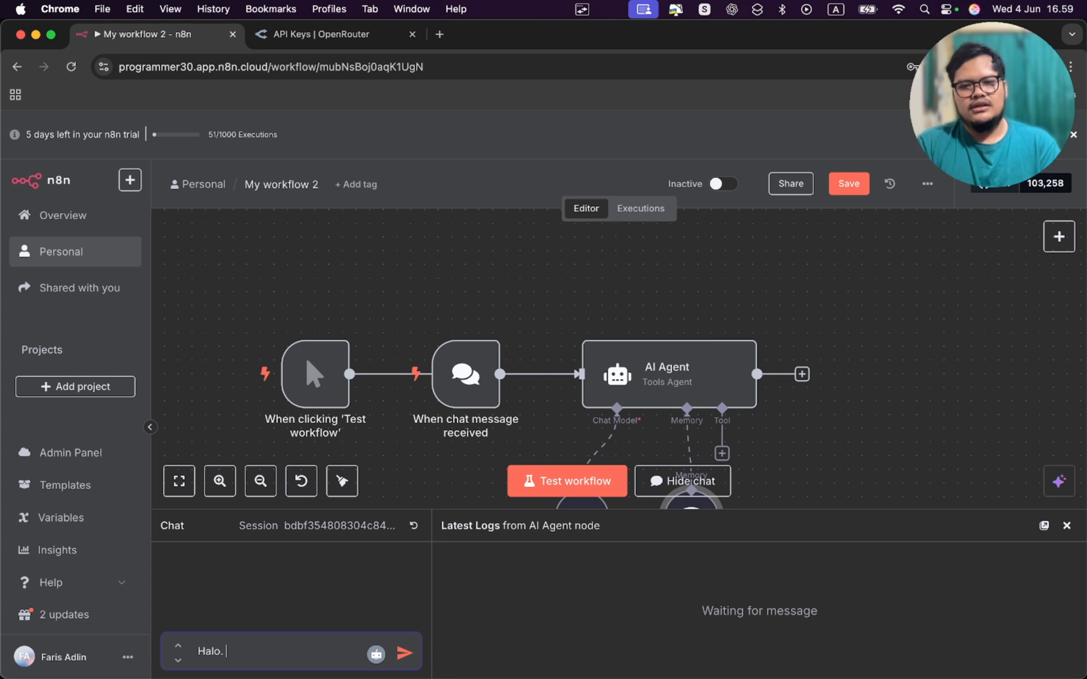
pyautogui.write('Saya pengen tahu')
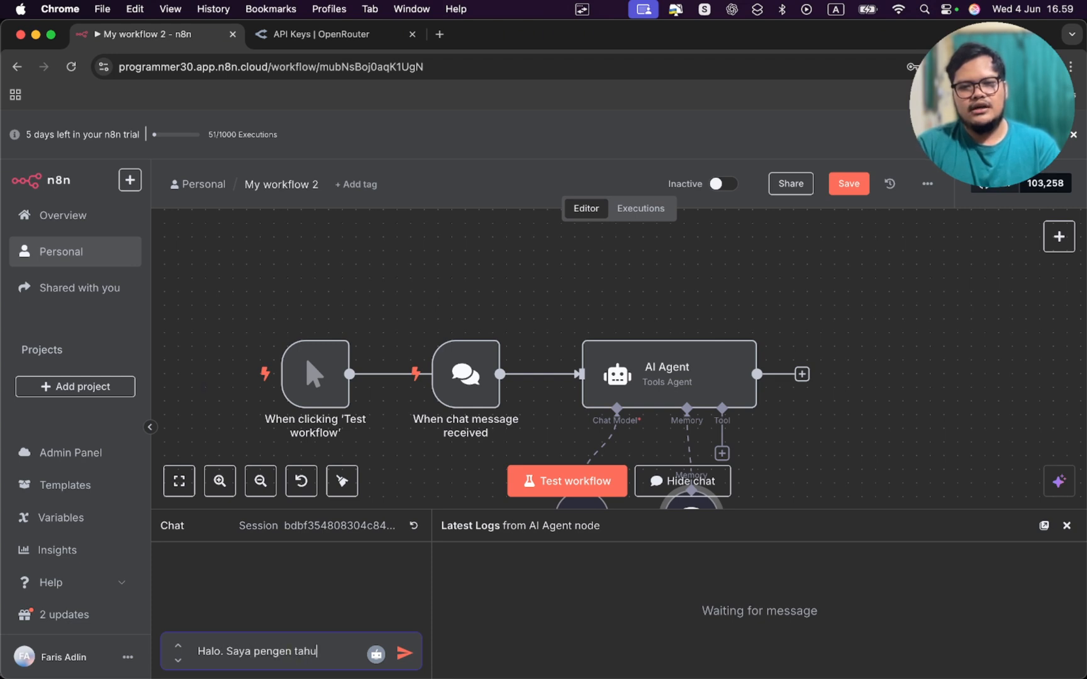
pyautogui.write(' desti')
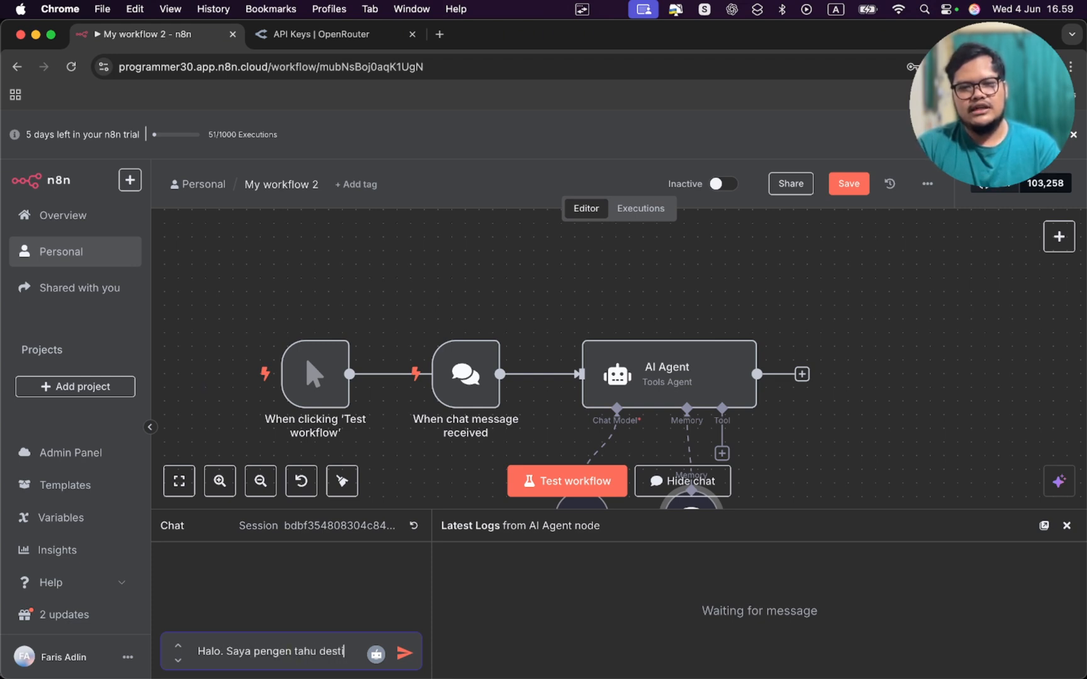
pyautogui.write('nasi kota wista')
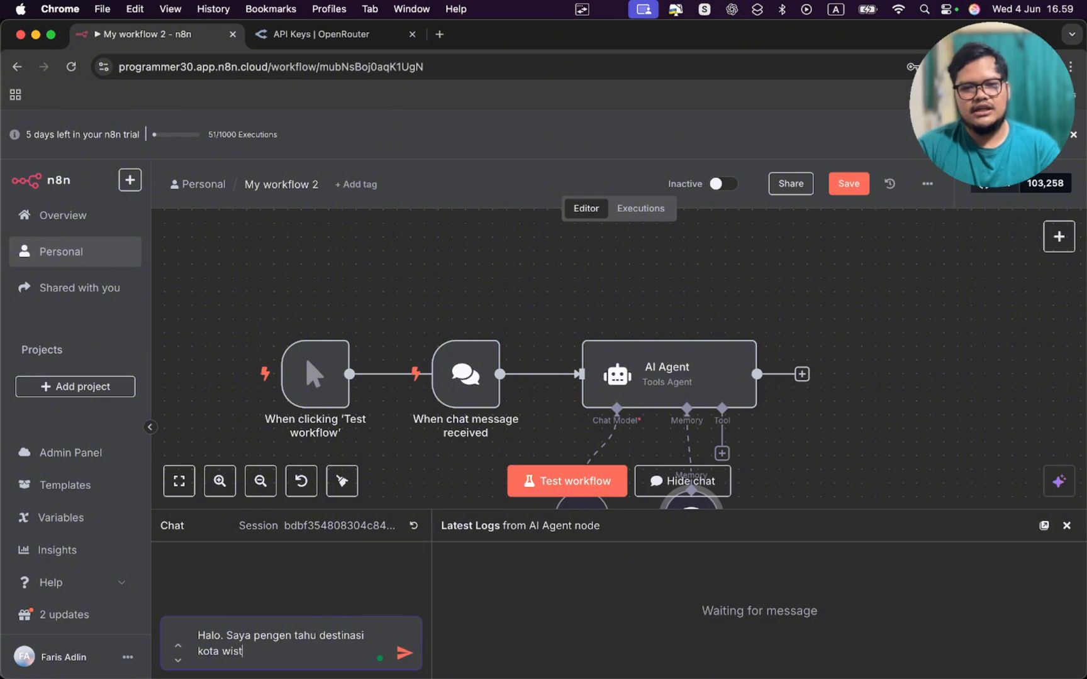
pyautogui.press('BackSpace')
pyautogui.press('BackSpace')
pyautogui.write('ata yang ad')
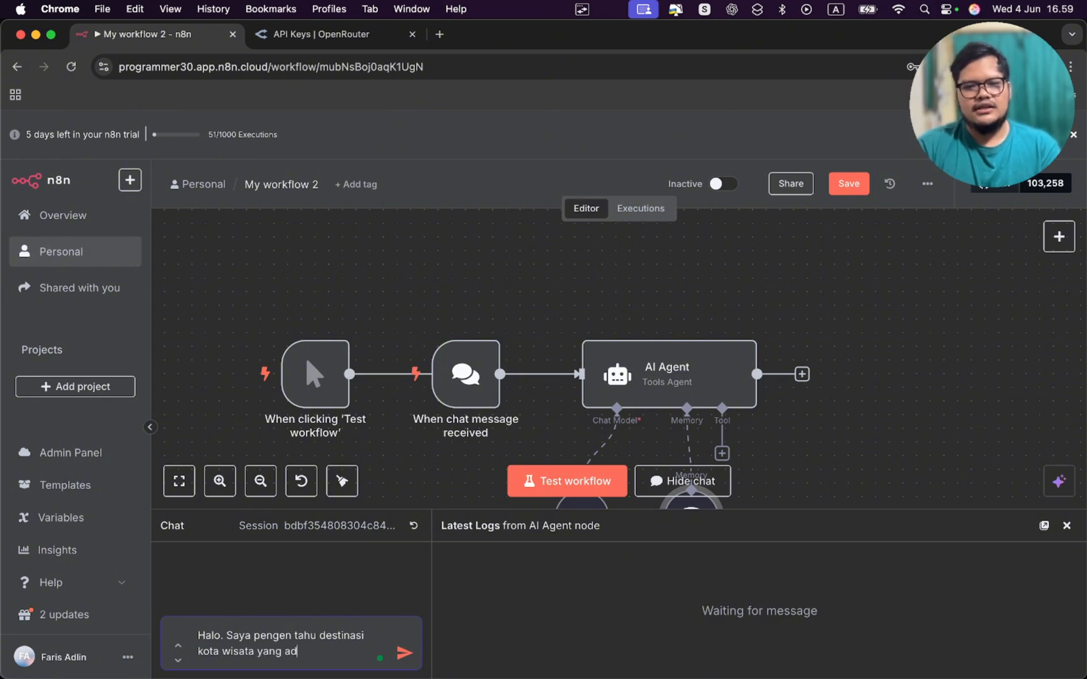
pyautogui.write('a di Jakarta')
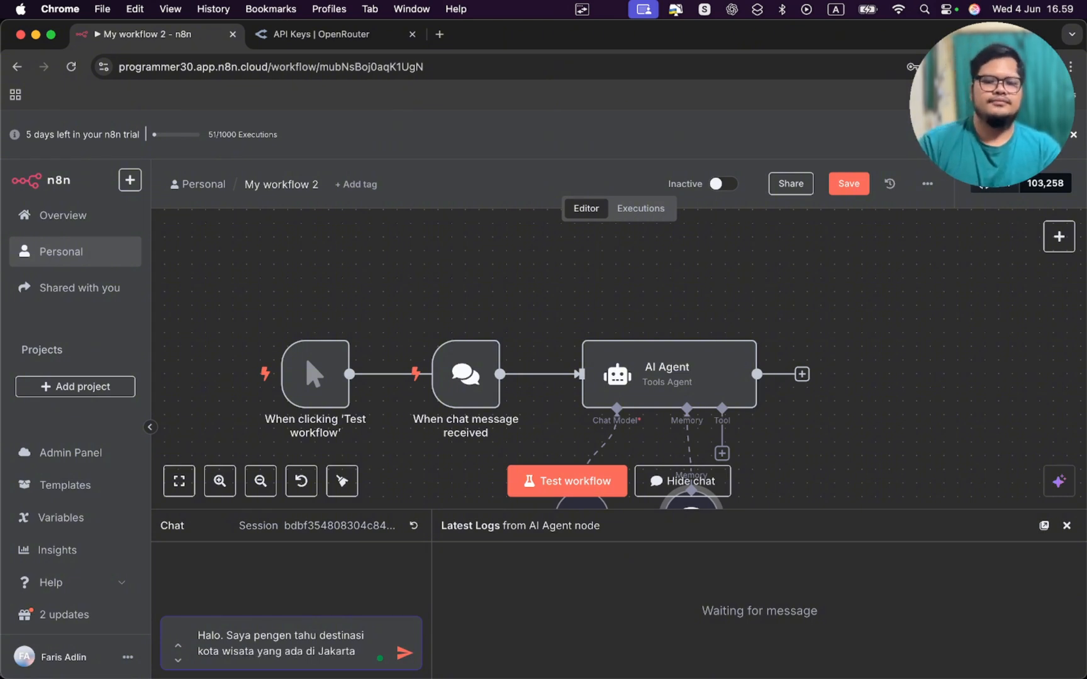
pyautogui.write('.')
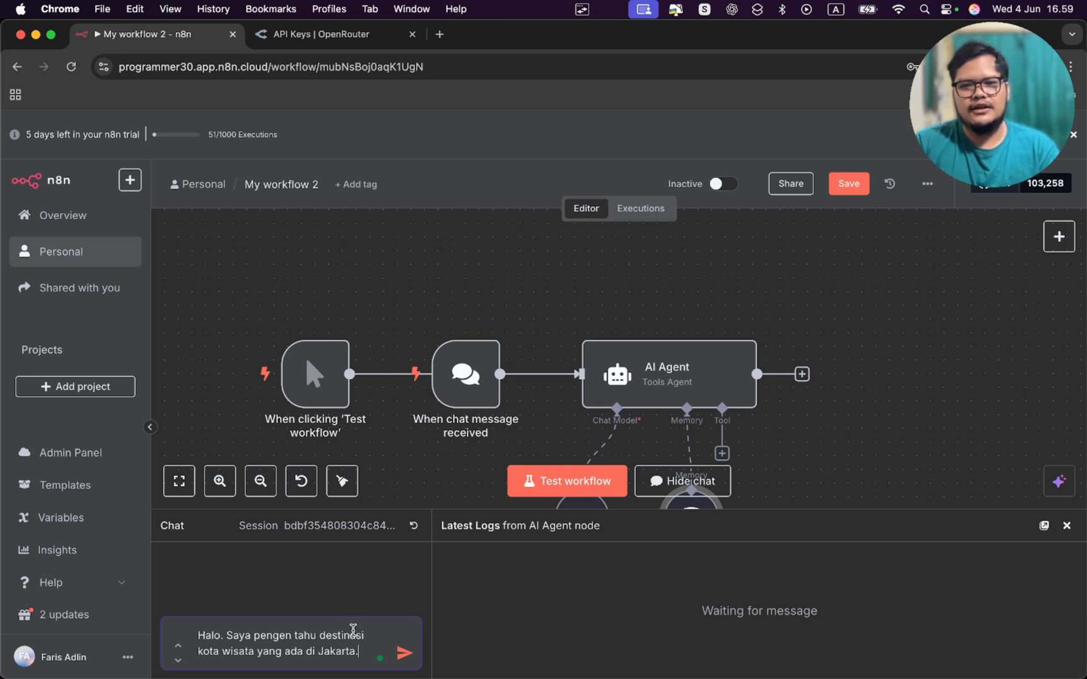
pyautogui.click(402, 653)
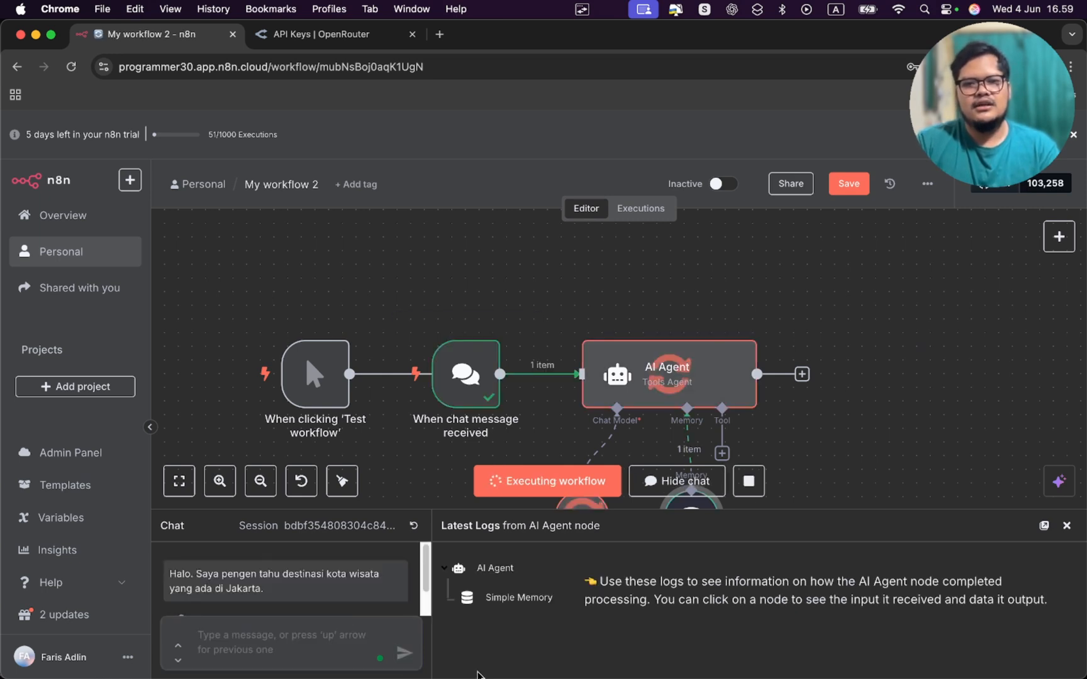
# Follow the workflow run on the canvas, checking the AI Agent, OpenRouter Chat Model and Simple Memory nodes
pyautogui.scroll(-2, 791, 498)
pyautogui.scroll(-1, 803, 467)
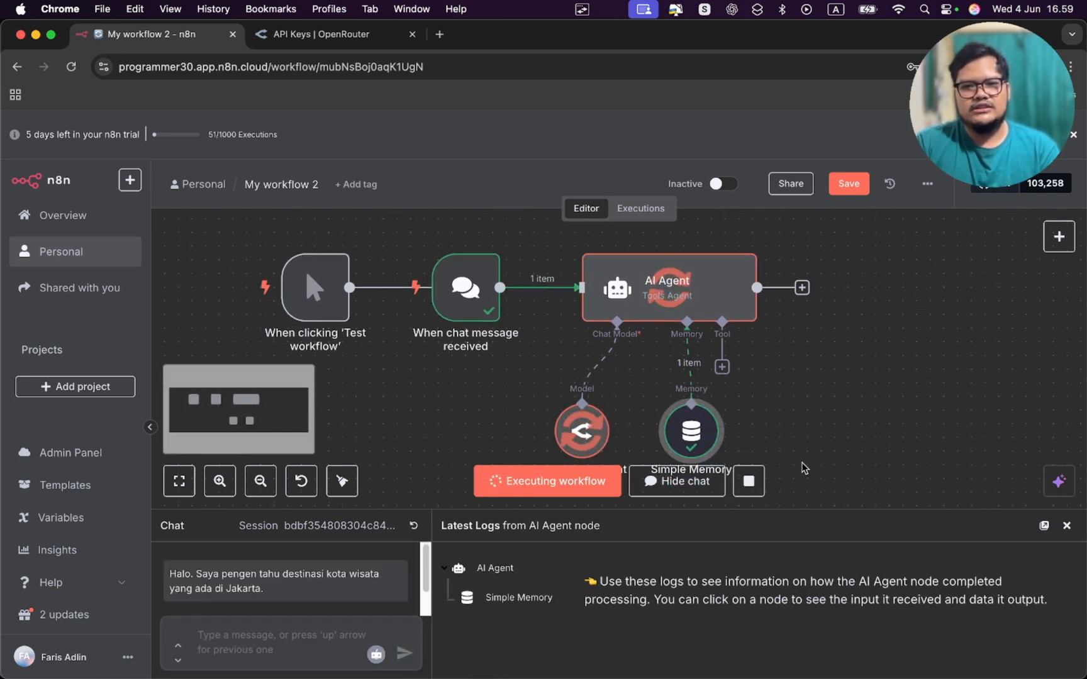
pyautogui.scroll(-1, 803, 465)
pyautogui.scroll(-2, 802, 462)
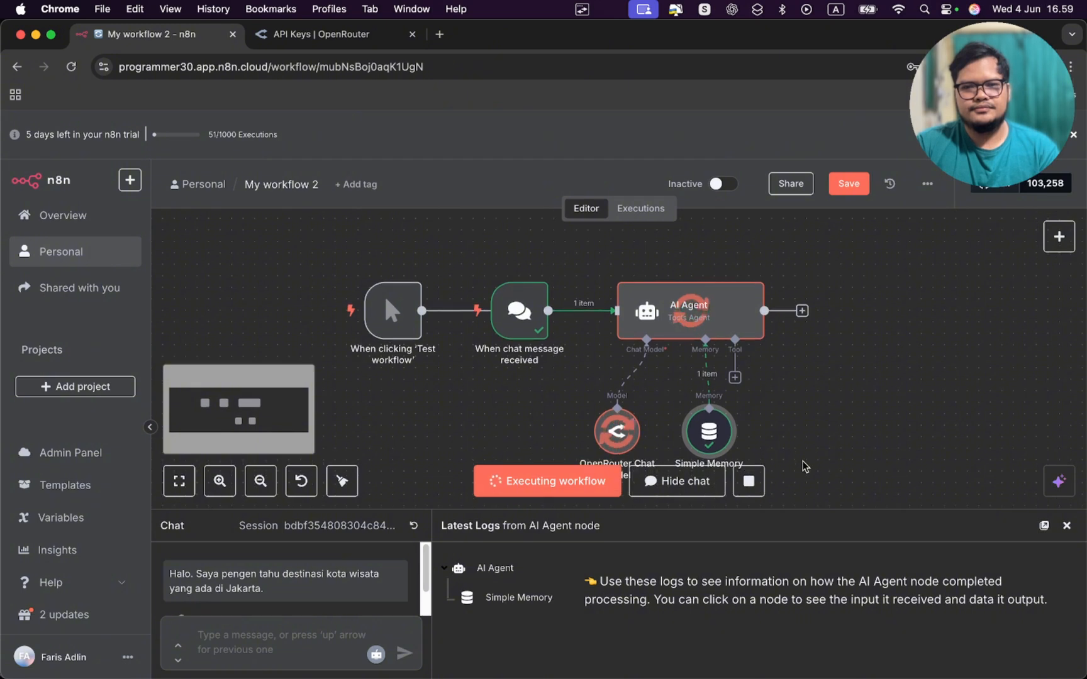
pyautogui.scroll(-1, 807, 465)
pyautogui.scroll(-2, 400, 594)
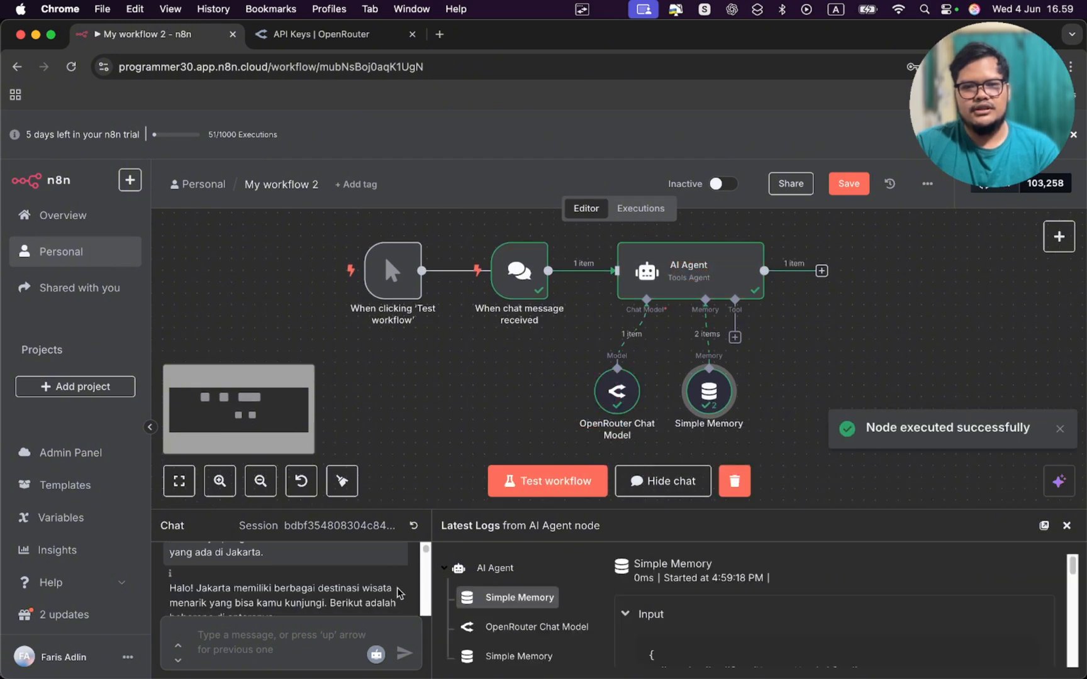
# Read through the AI Agent's full chat reply about tourist destinations in Jakarta and view the executed workflow
pyautogui.scroll(5, 400, 594)
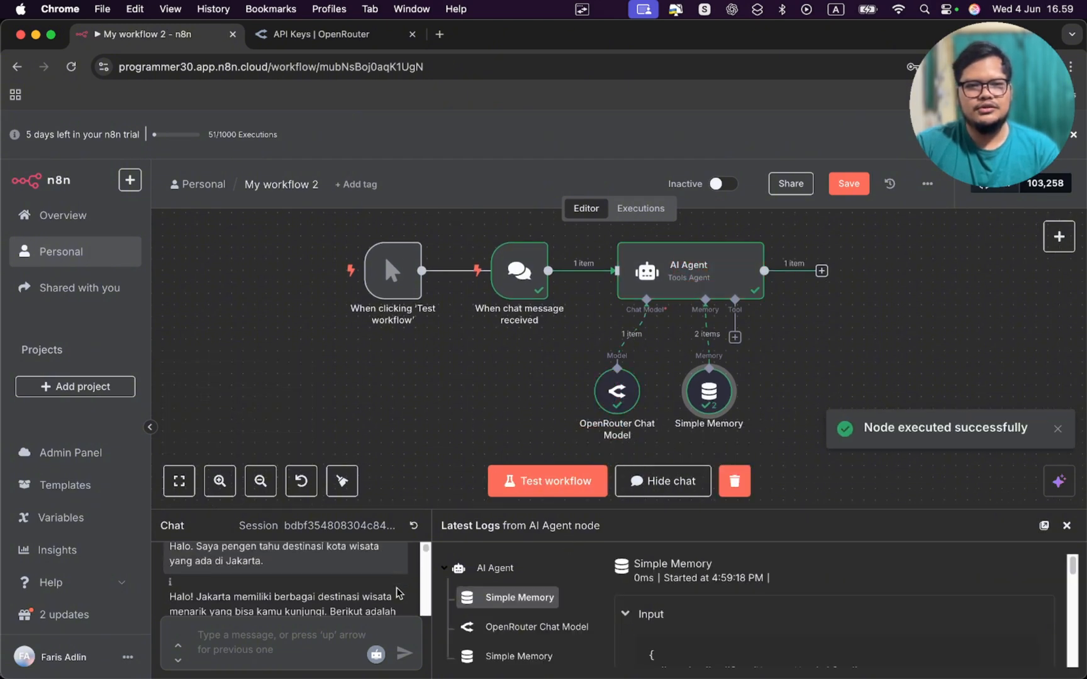
pyautogui.scroll(-1, 328, 577)
pyautogui.scroll(-3, 313, 565)
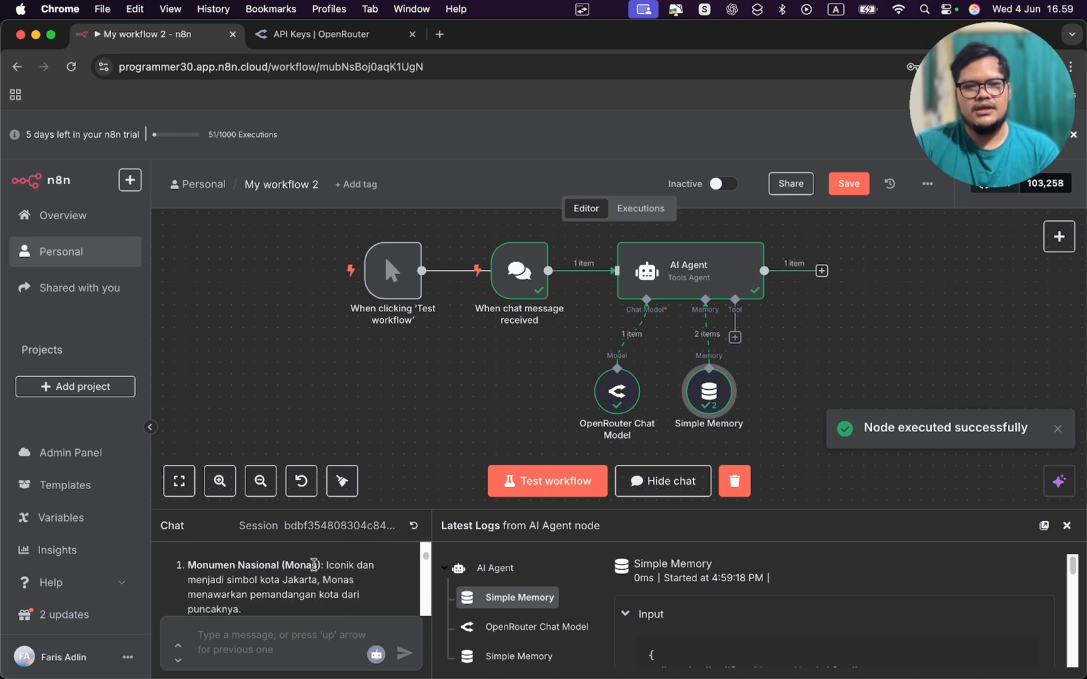
pyautogui.scroll(-5, 313, 565)
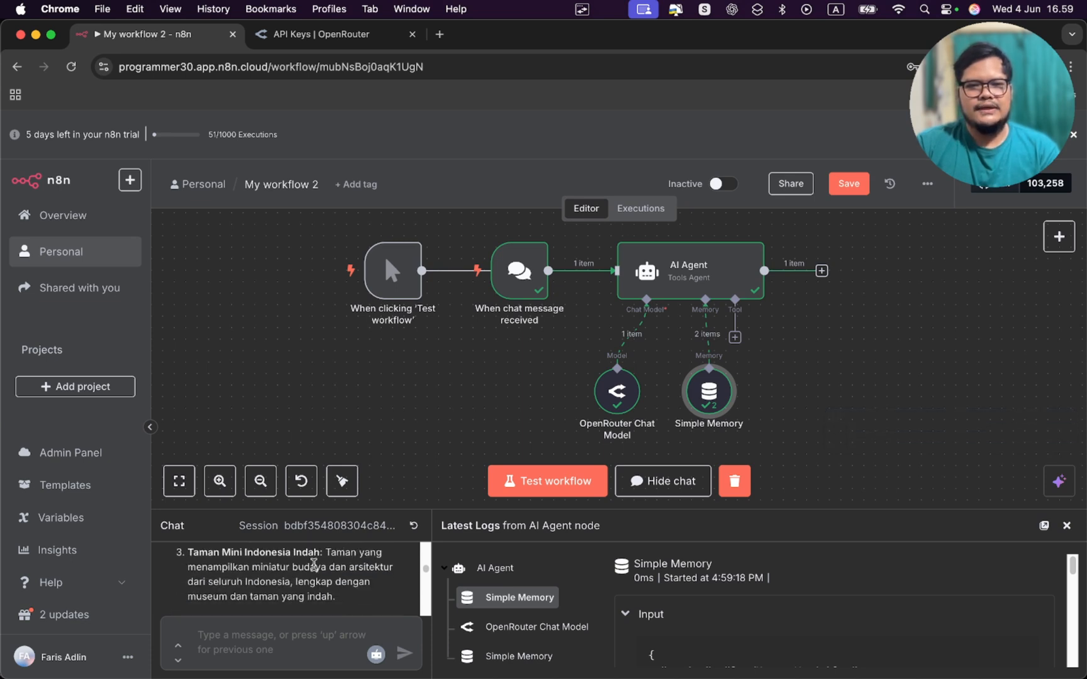
pyautogui.scroll(-6, 313, 565)
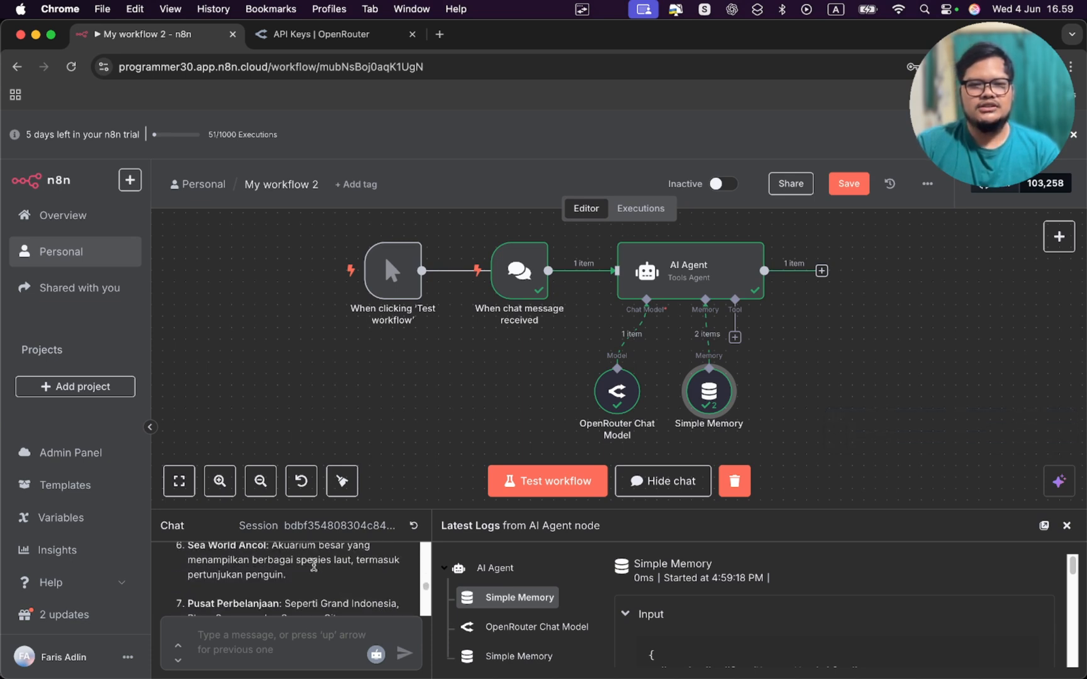
pyautogui.scroll(-3, 313, 566)
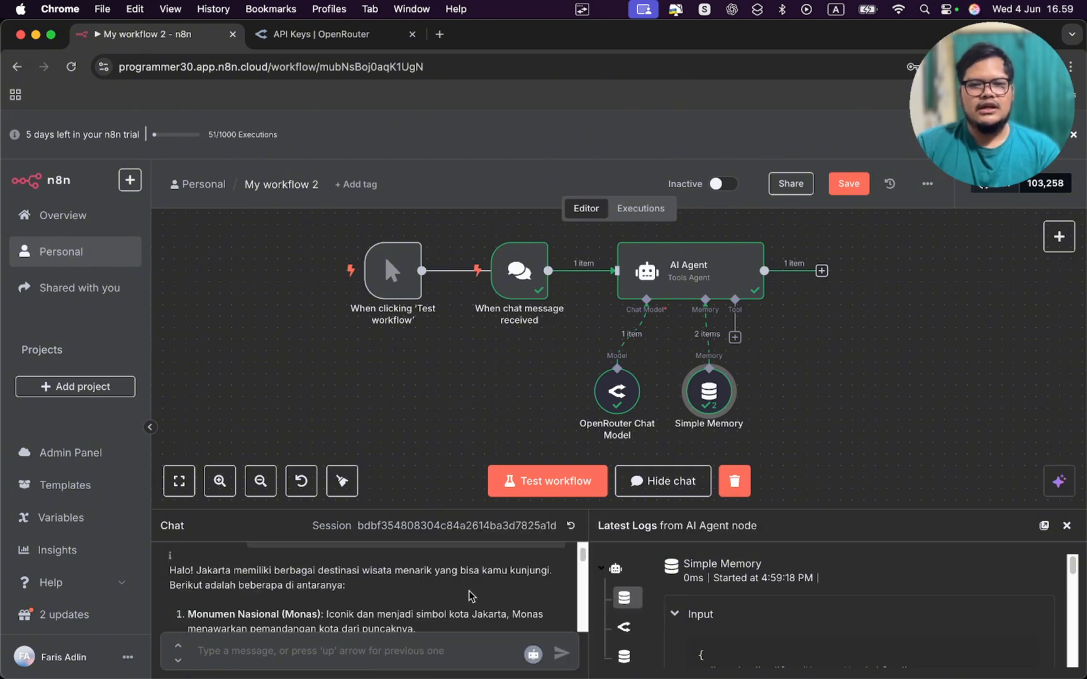
pyautogui.scroll(-10, 470, 596)
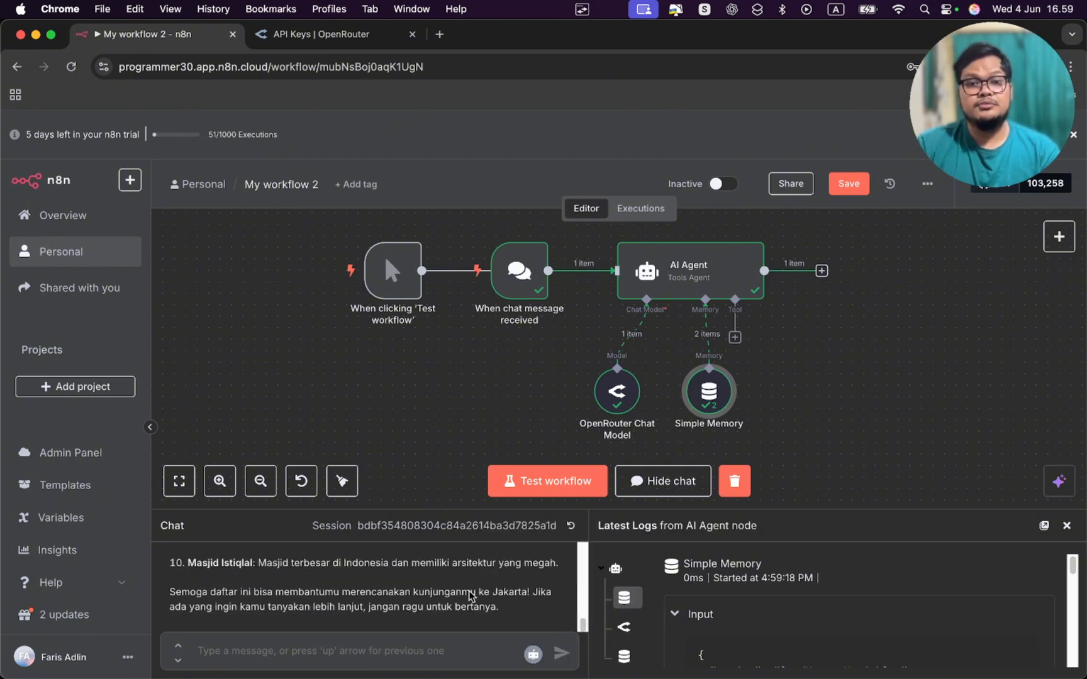
pyautogui.scroll(3, 471, 596)
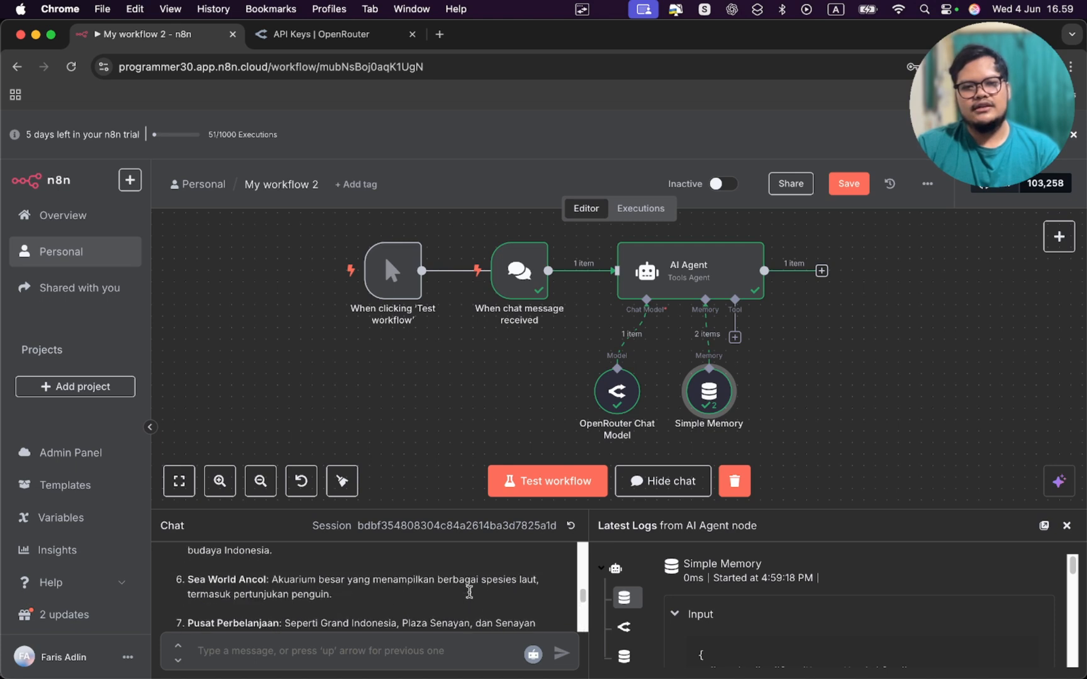
pyautogui.scroll(4, 470, 595)
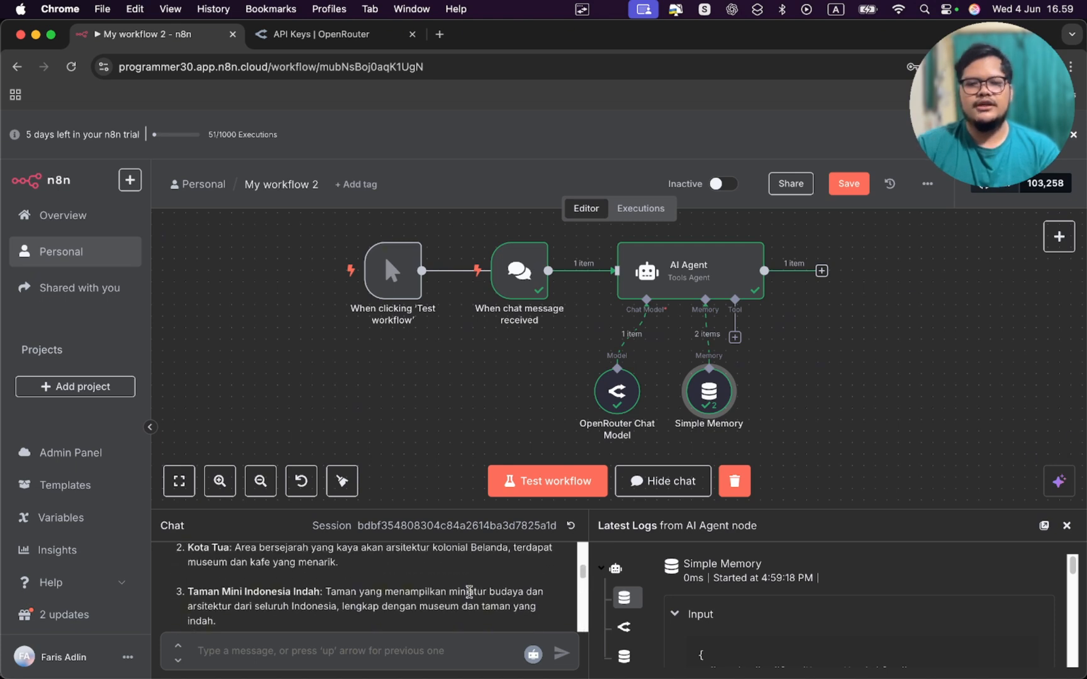
pyautogui.scroll(-3, 783, 410)
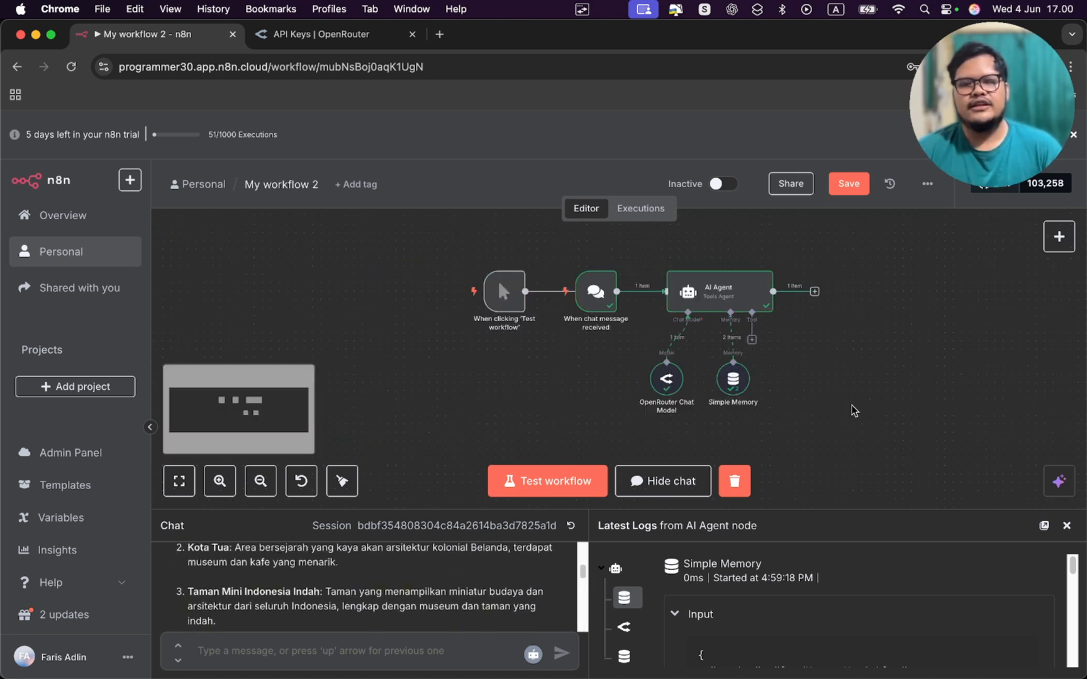